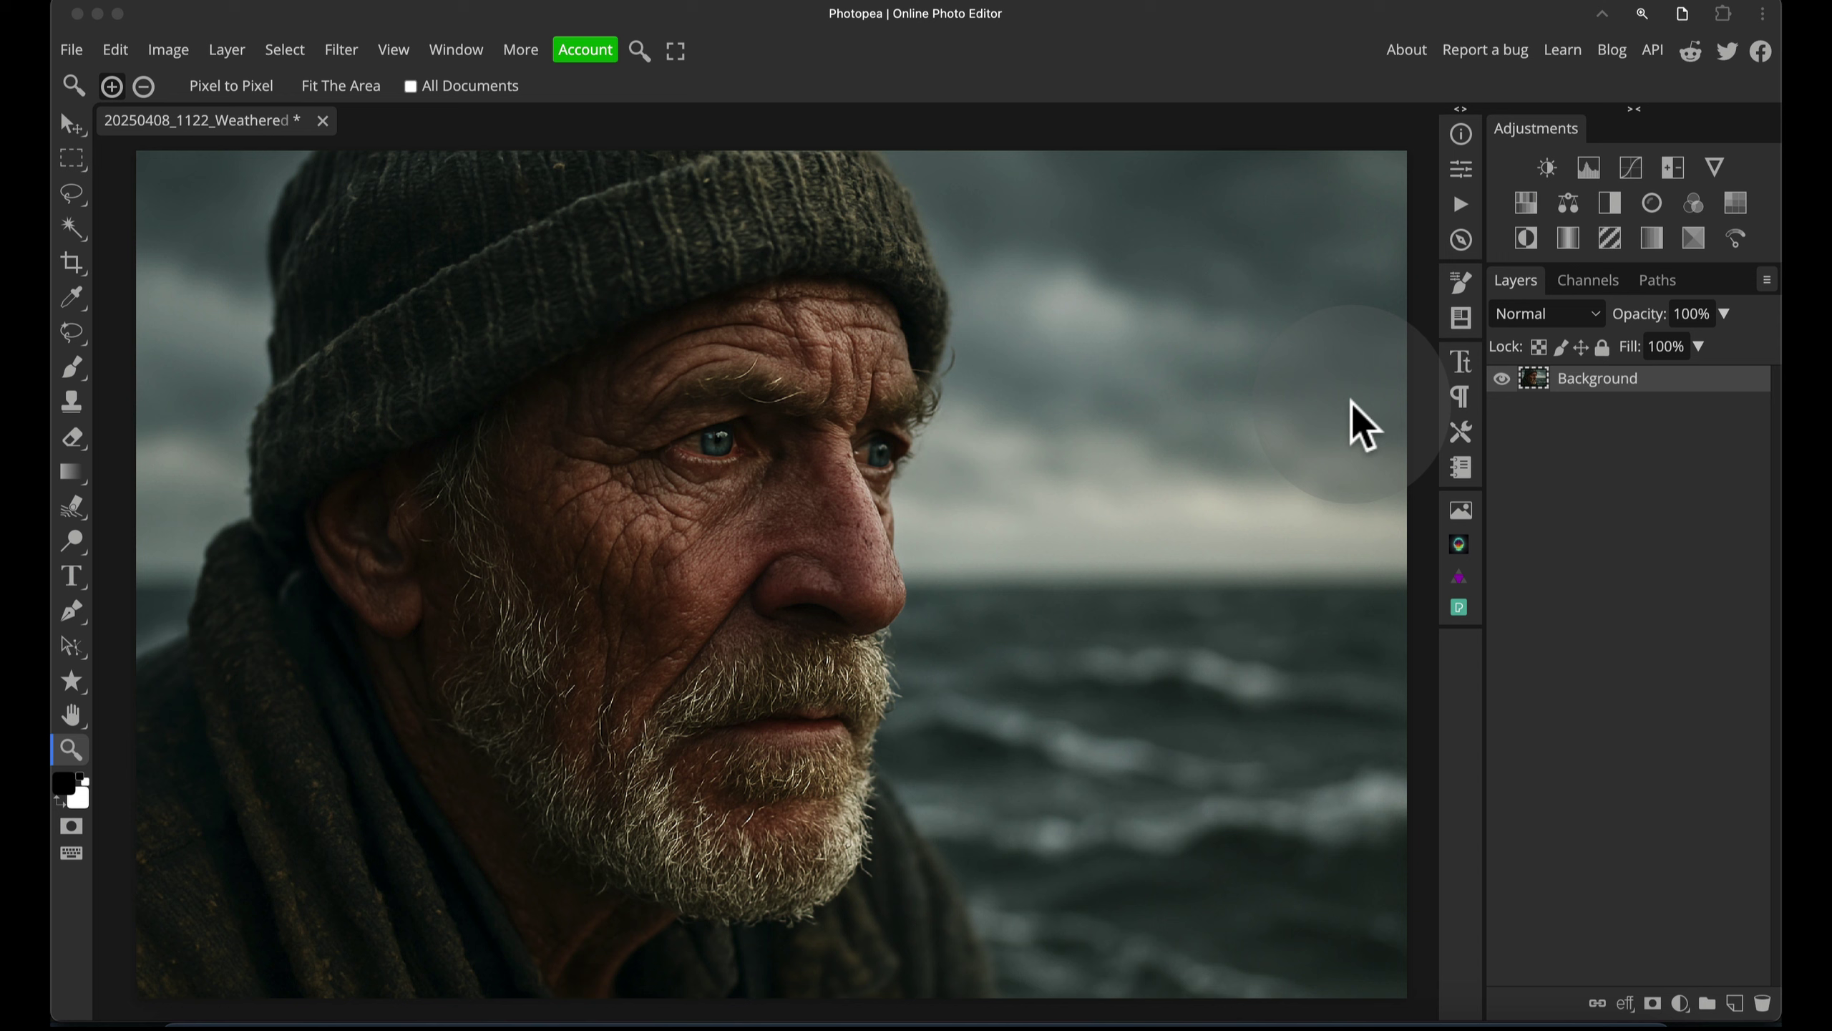
# - Duplicate the Background layer and apply the Blur More filter to the copy
pyautogui.click(1538, 401)
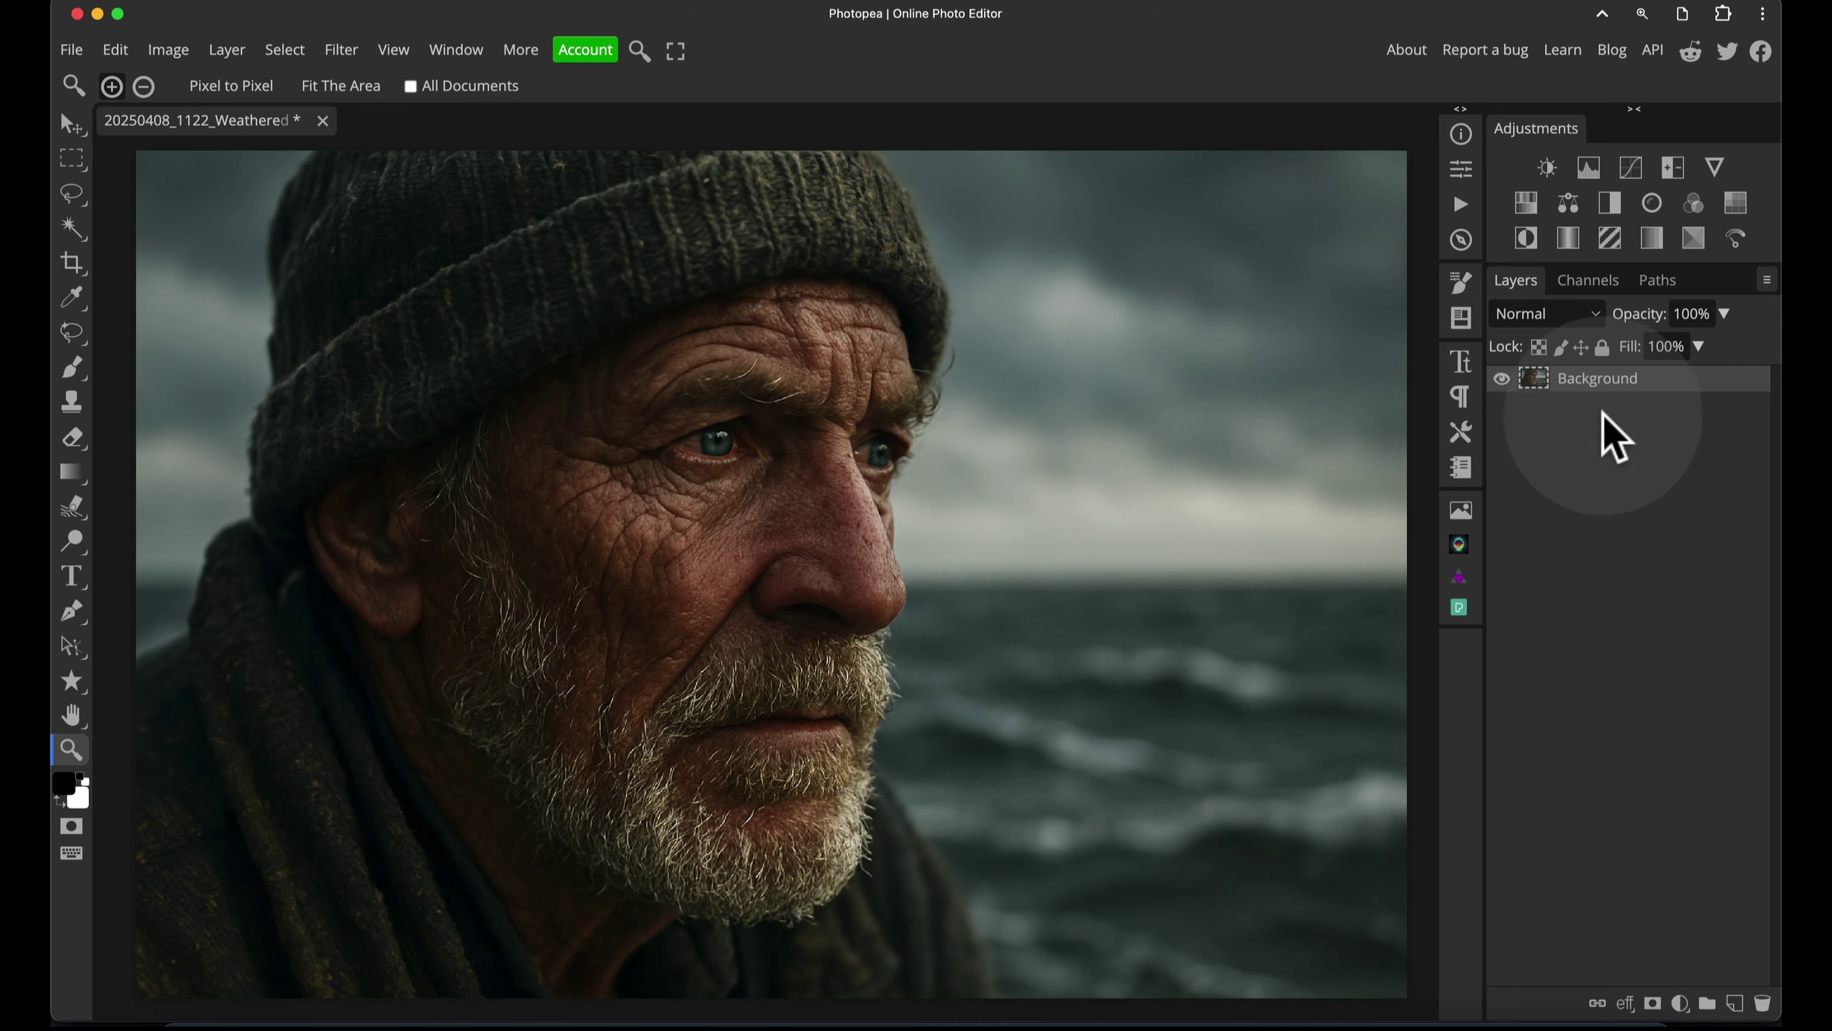
pyautogui.hotkey('ctrl', 'j')
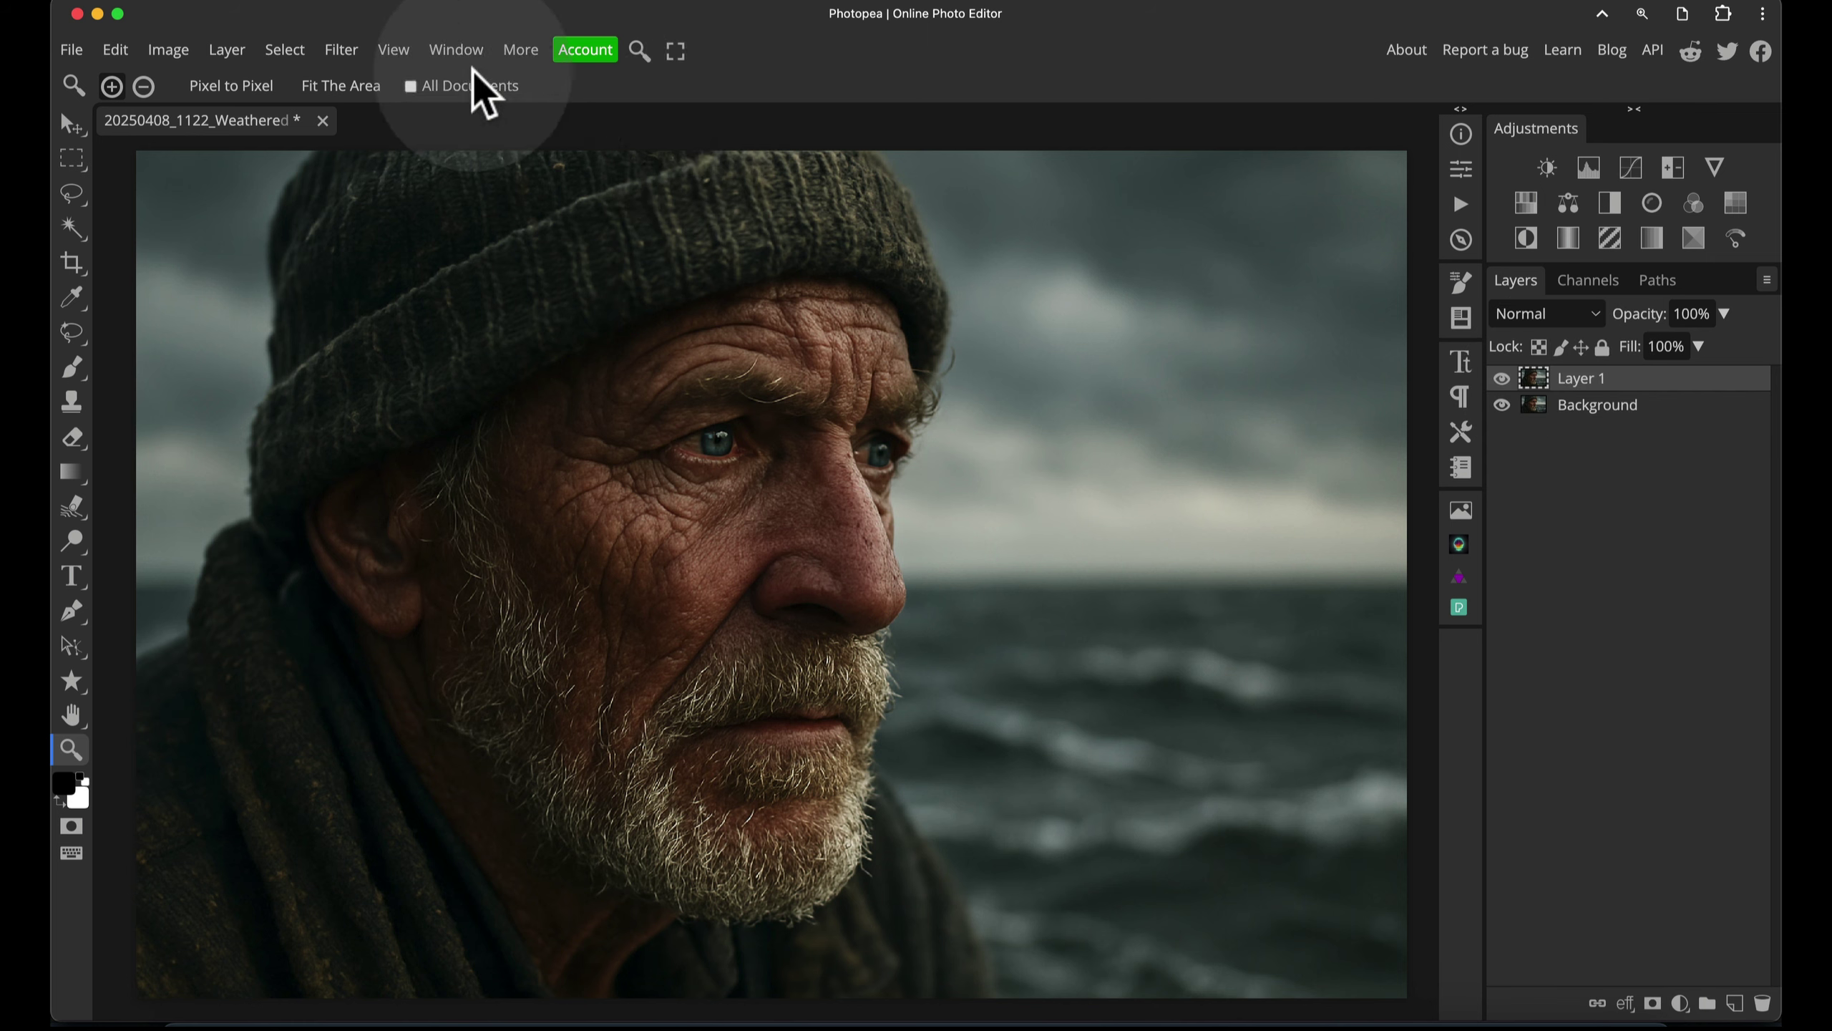
pyautogui.click(347, 50)
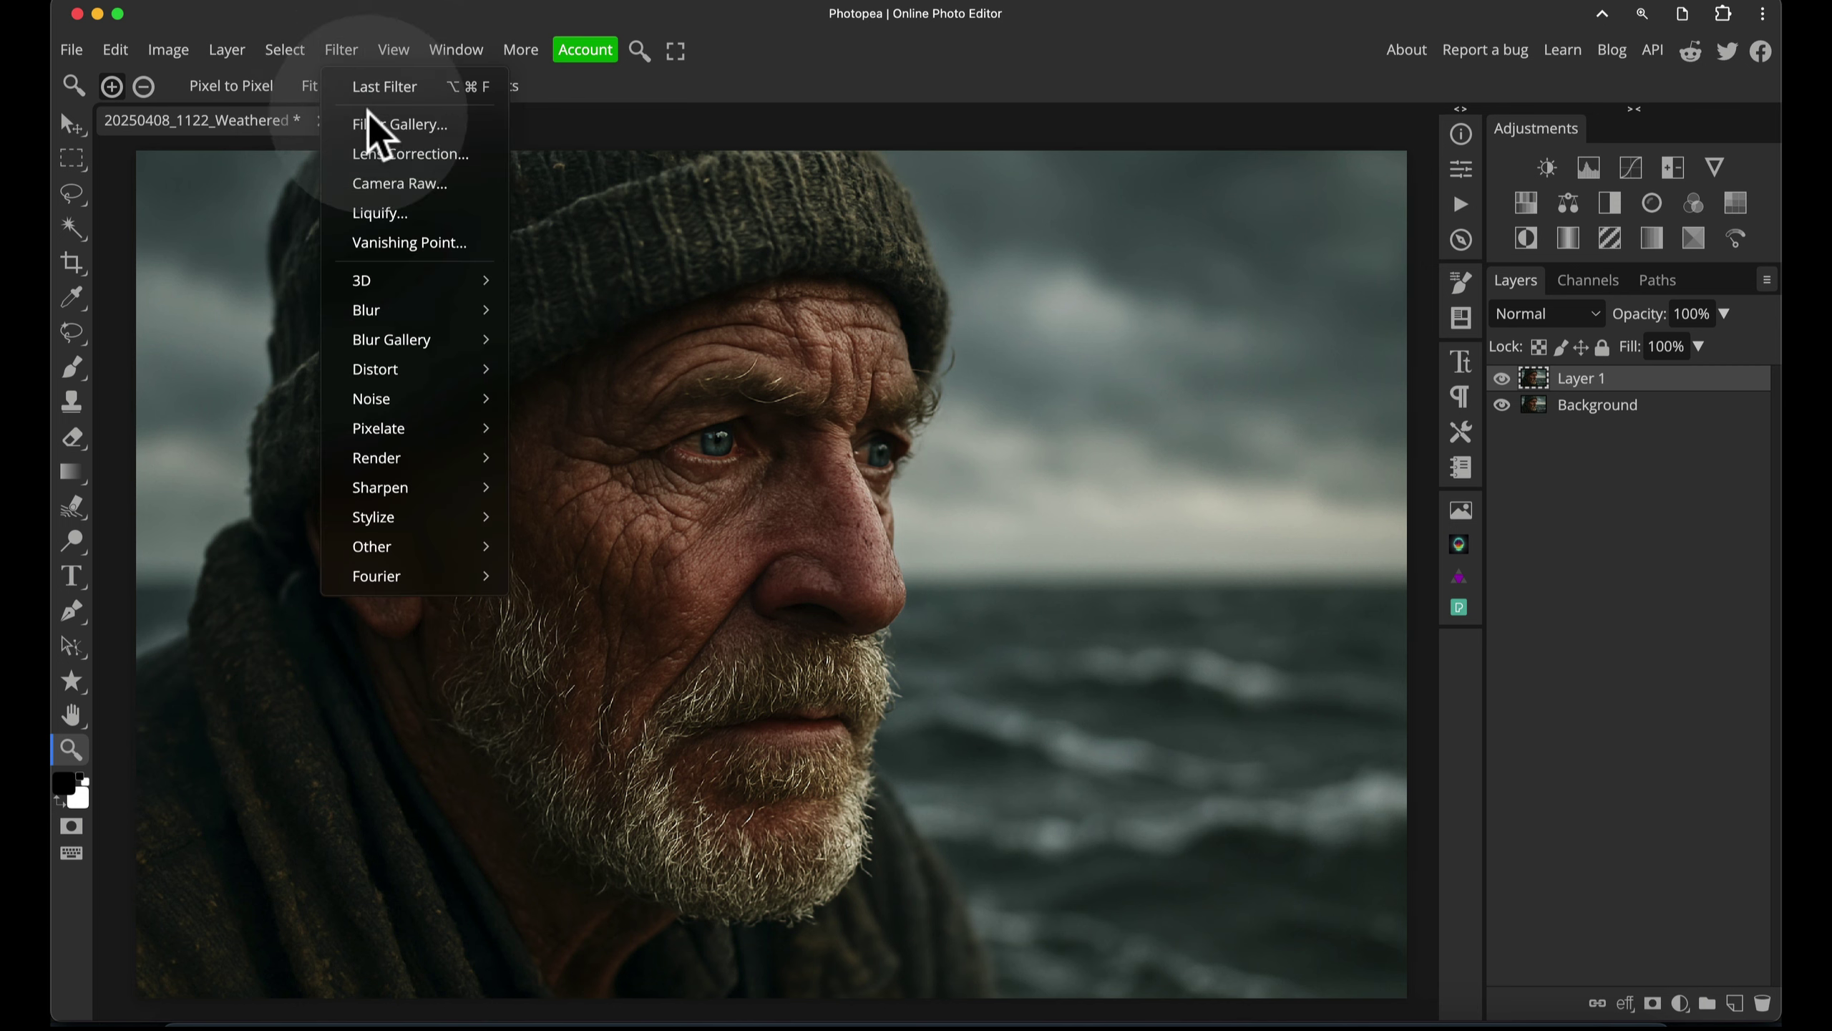
pyautogui.moveTo(456, 309)
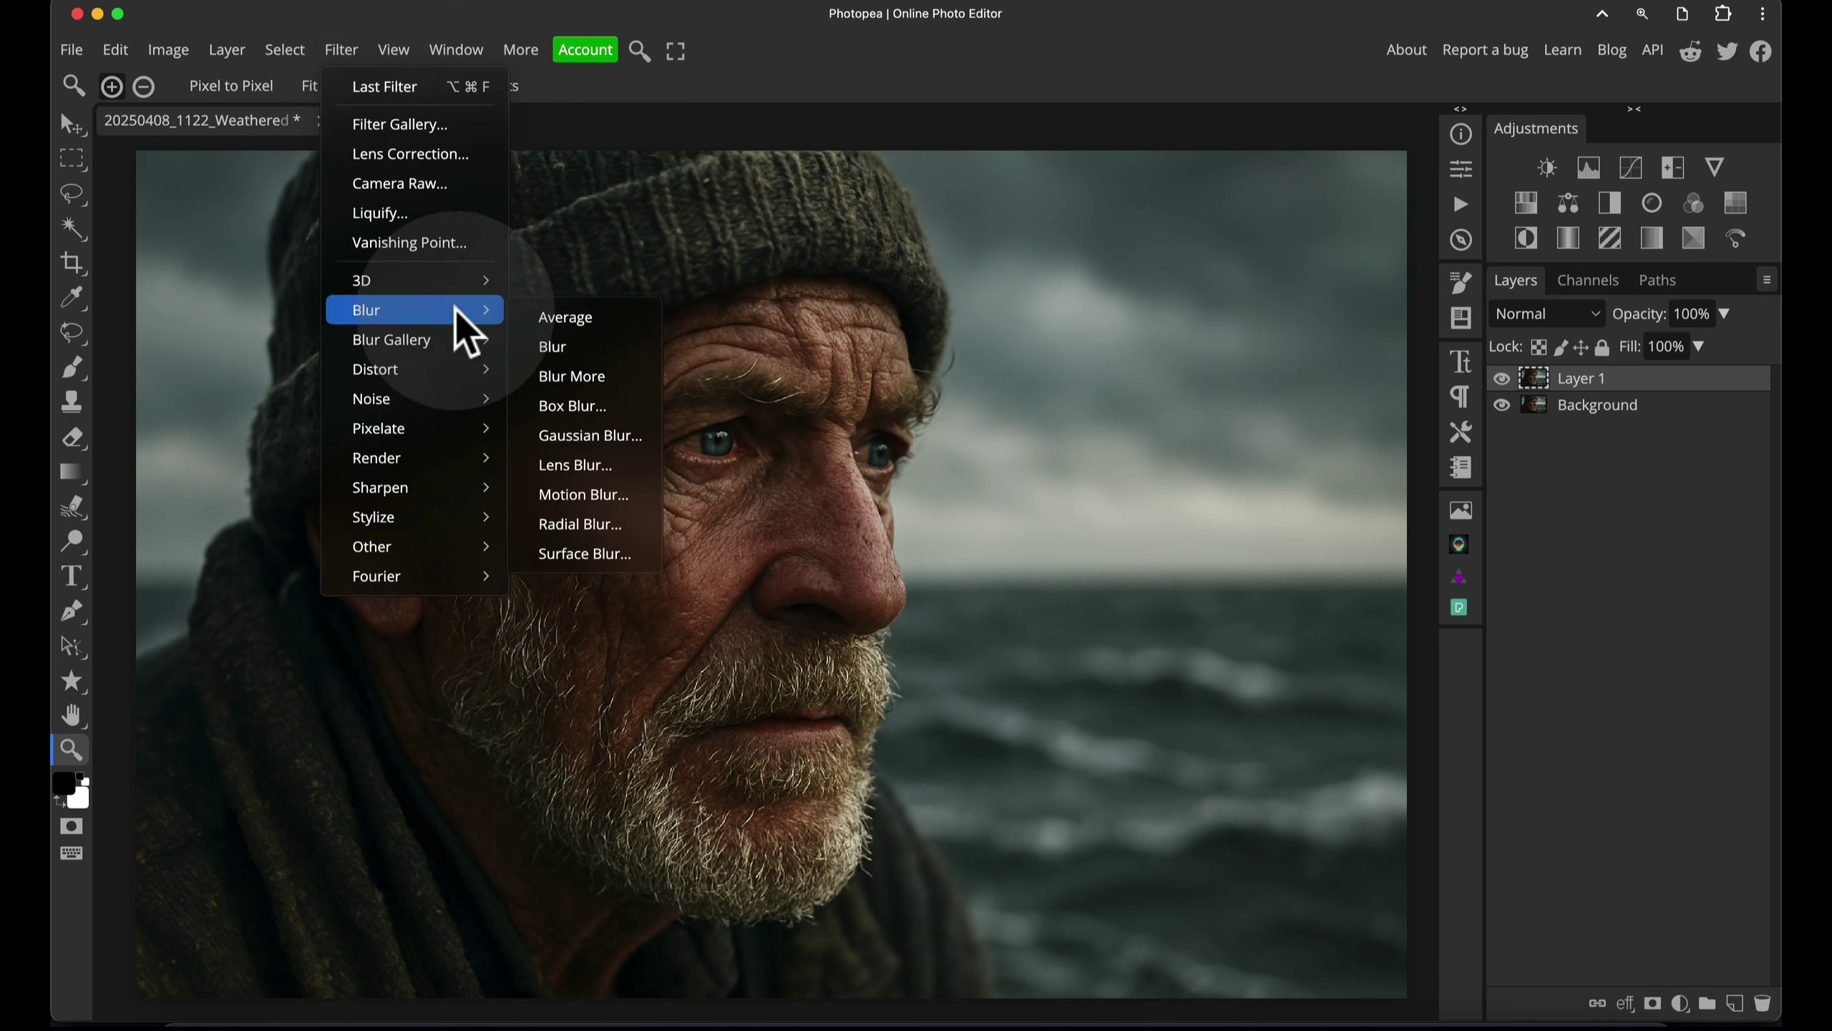
pyautogui.click(604, 377)
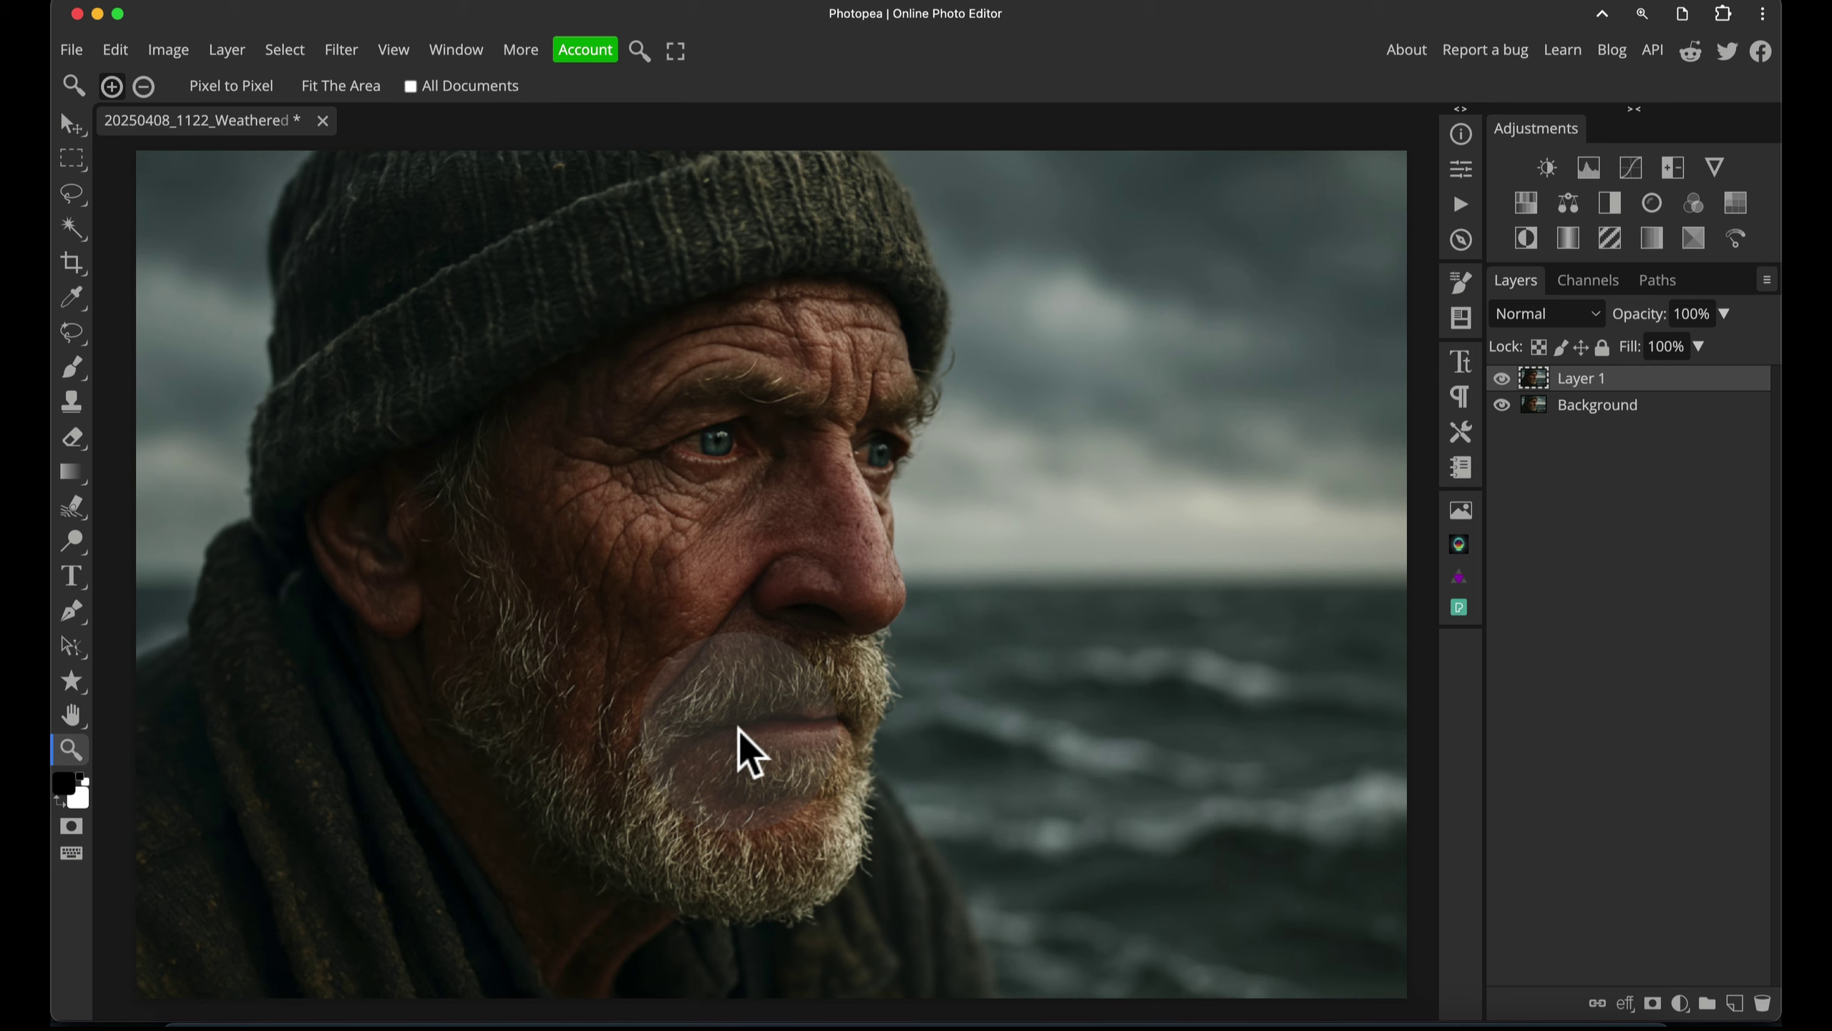
# - Fade the blur filter just applied to 91% opacity
pyautogui.hotkey('ctrl', 'shift', 'f')
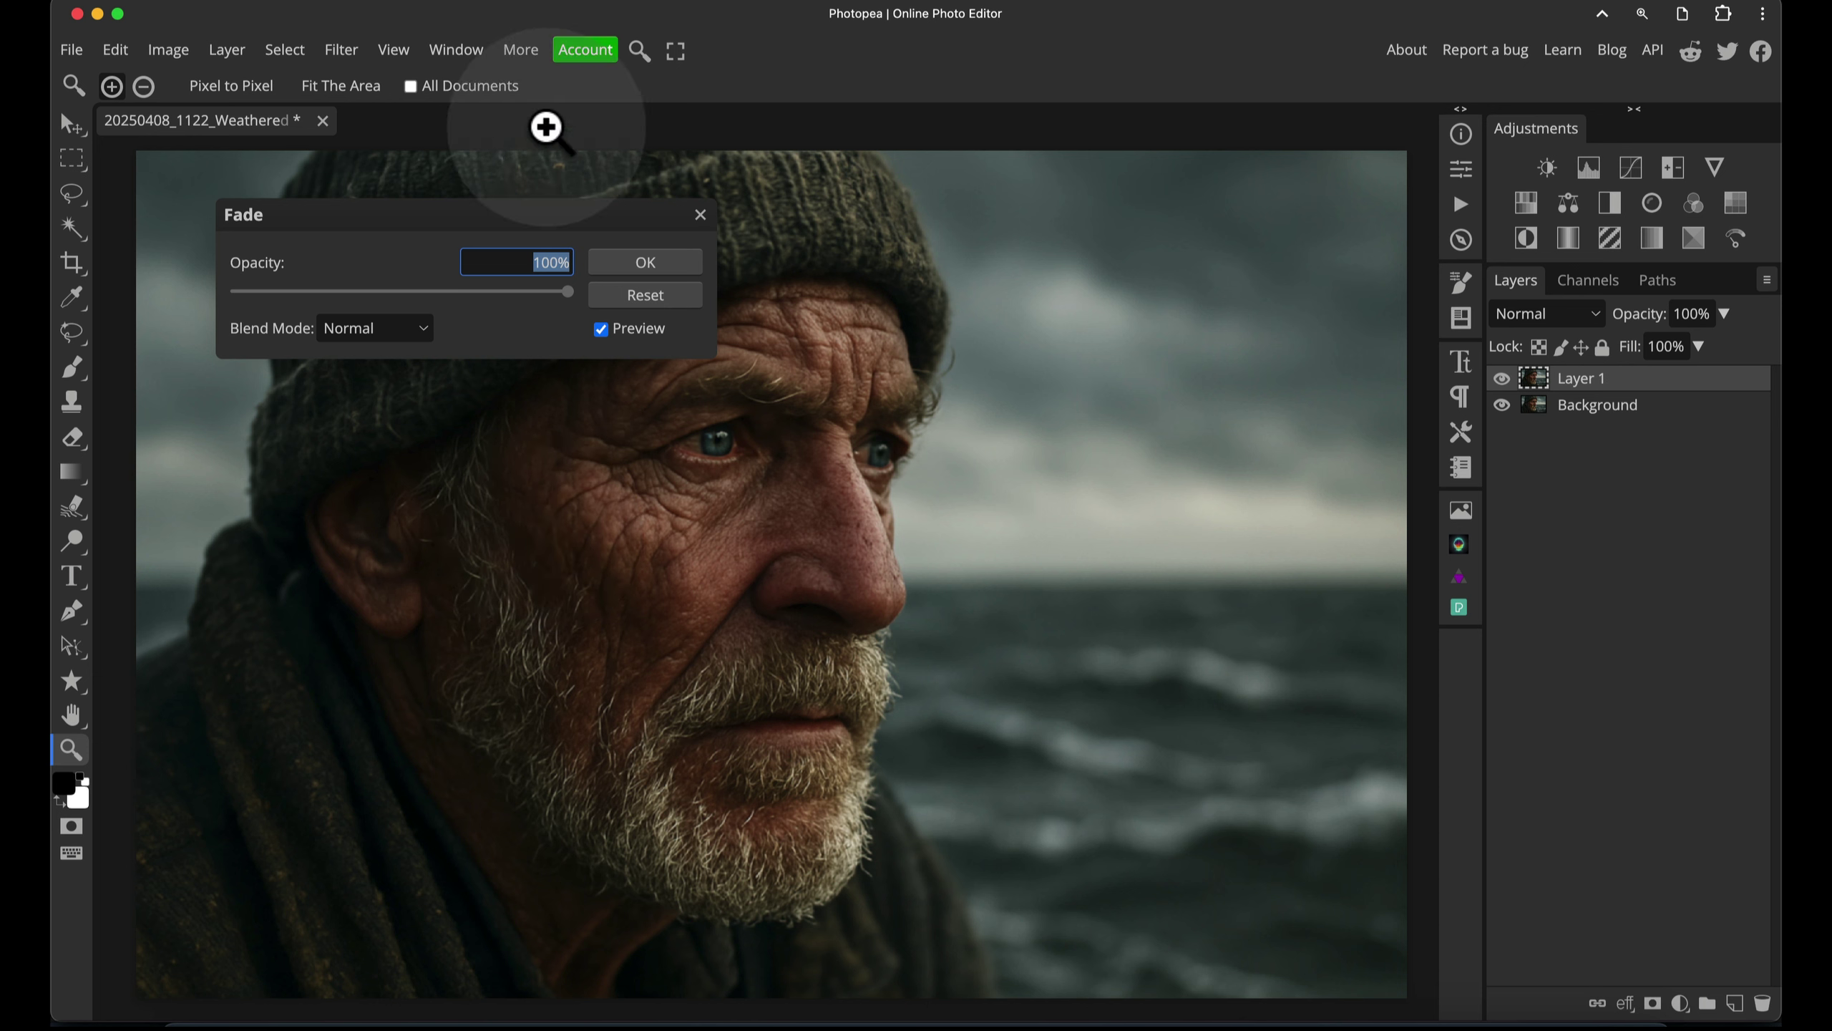
pyautogui.moveTo(520, 224); pyautogui.dragTo(1163, 301)
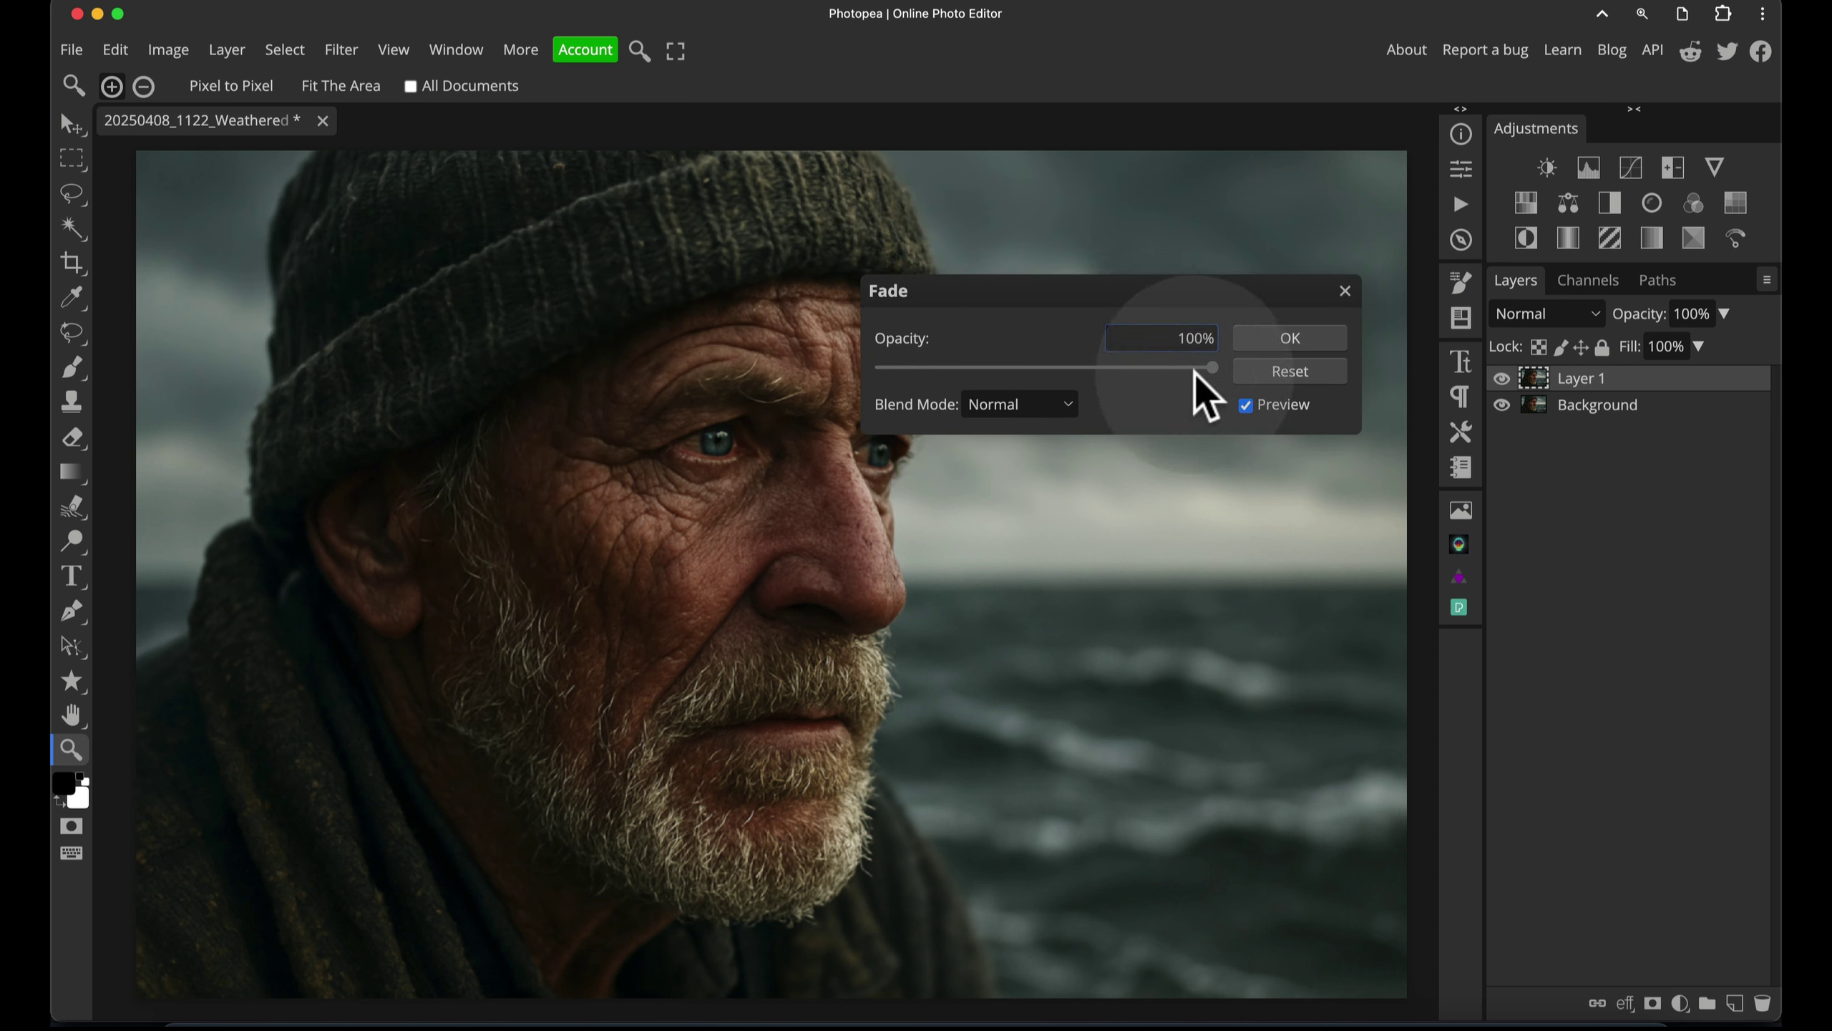
pyautogui.moveTo(1211, 368)
pyautogui.mouseDown()
pyautogui.moveTo(1089, 404)
pyautogui.moveTo(879, 409)
pyautogui.moveTo(880, 390)
pyautogui.moveTo(1268, 415)
pyautogui.moveTo(919, 410)
pyautogui.moveTo(1157, 422)
pyautogui.moveTo(1108, 429)
pyautogui.moveTo(1182, 377)
pyautogui.moveTo(1128, 378)
pyautogui.moveTo(1186, 378)
pyautogui.moveTo(918, 379)
pyautogui.moveTo(1183, 378)
pyautogui.mouseUp()
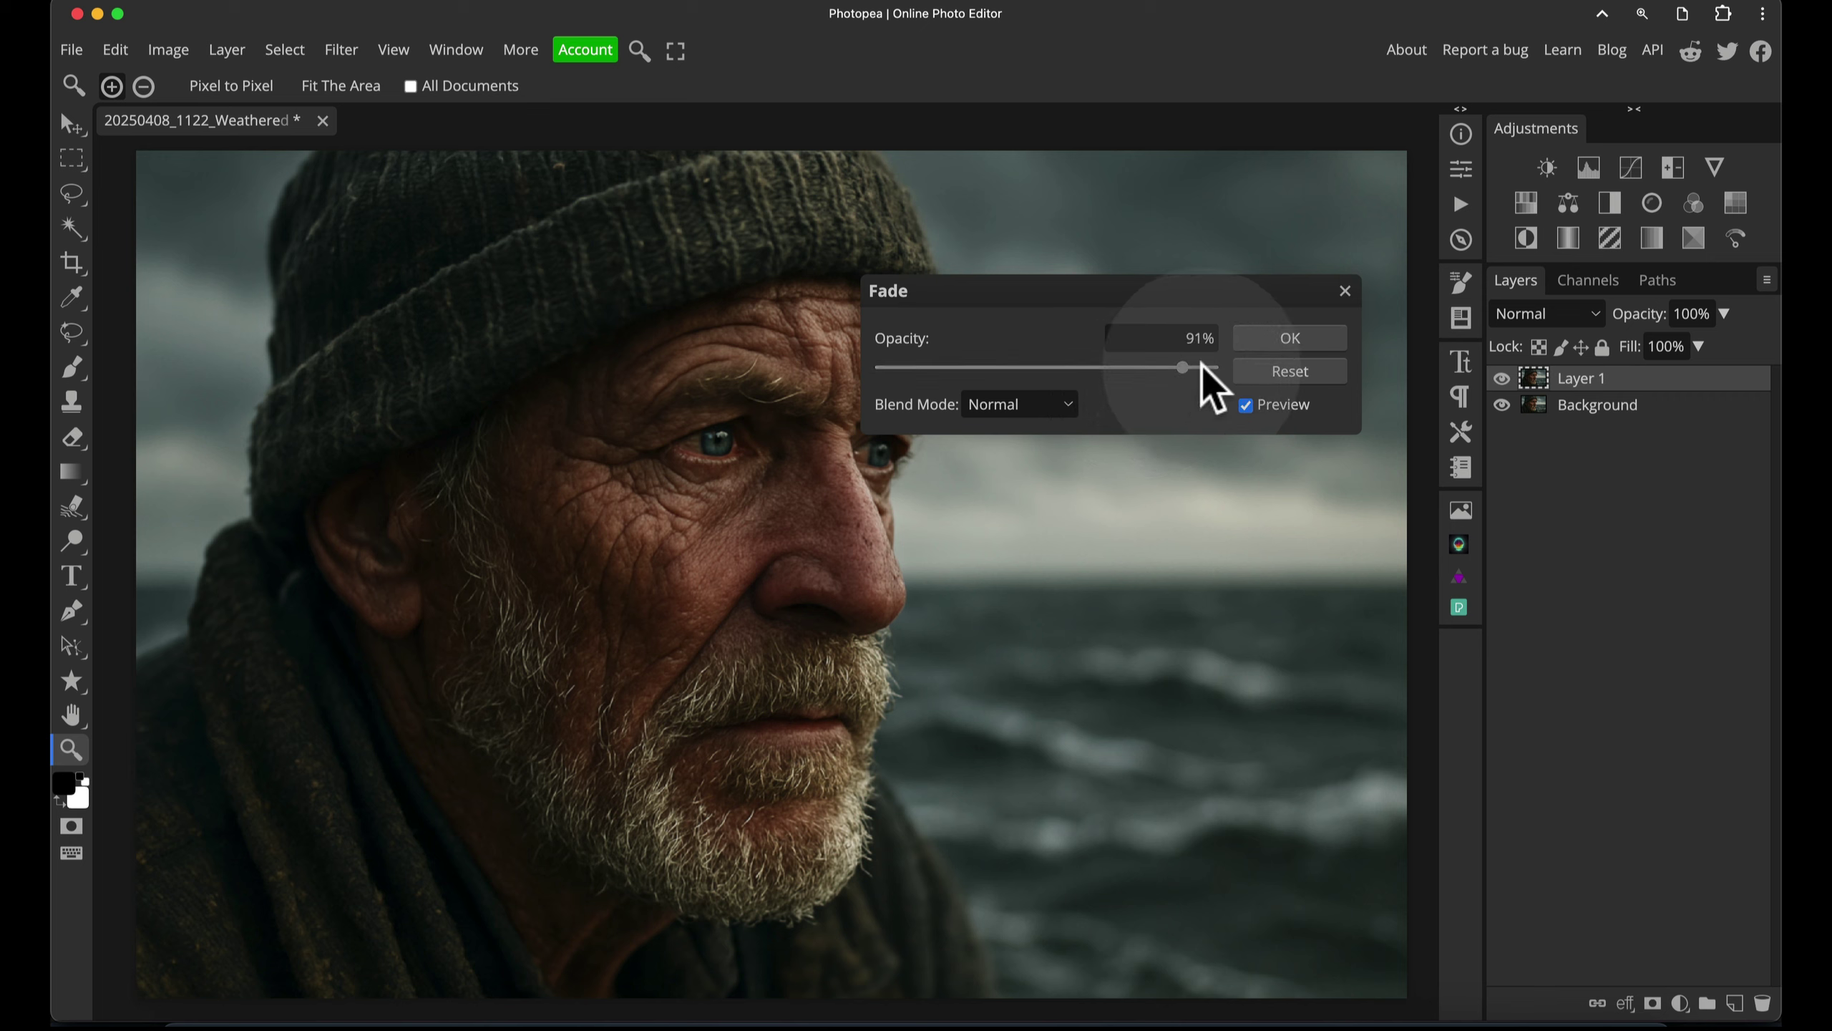
pyautogui.click(1298, 343)
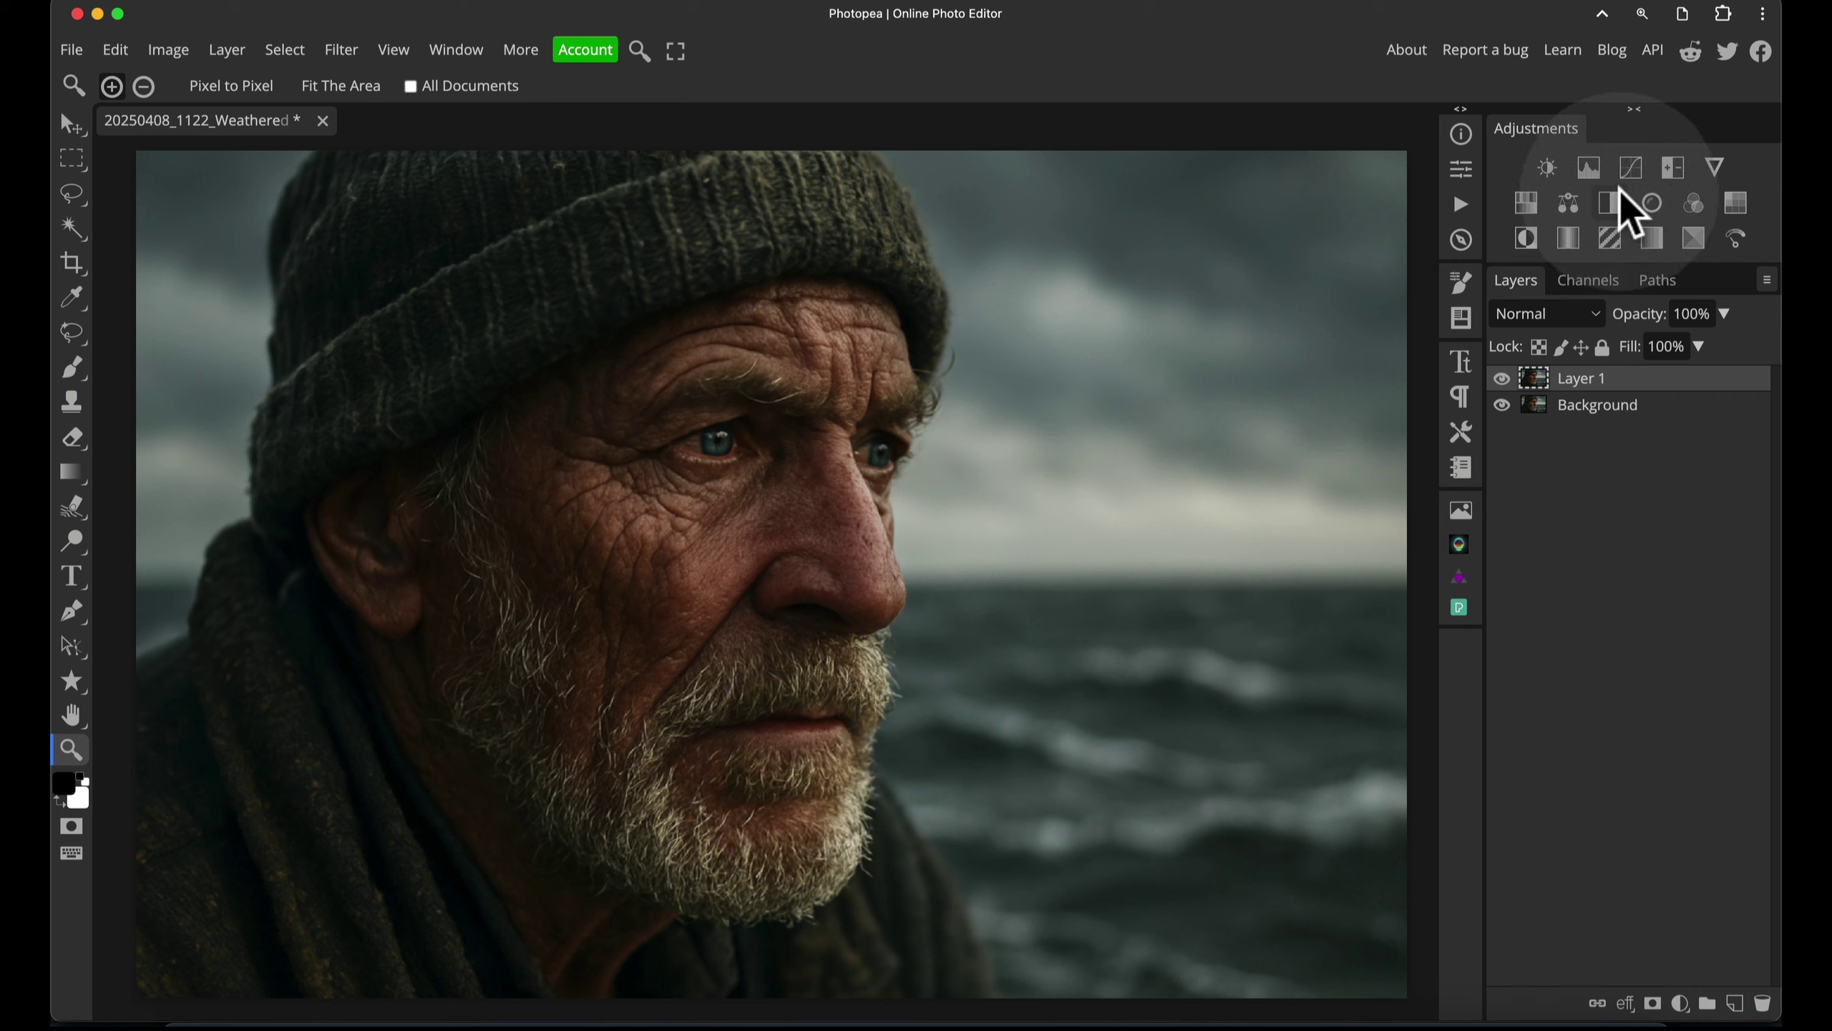
# - Add a Curves adjustment layer above Layer 1
pyautogui.click(1630, 168)
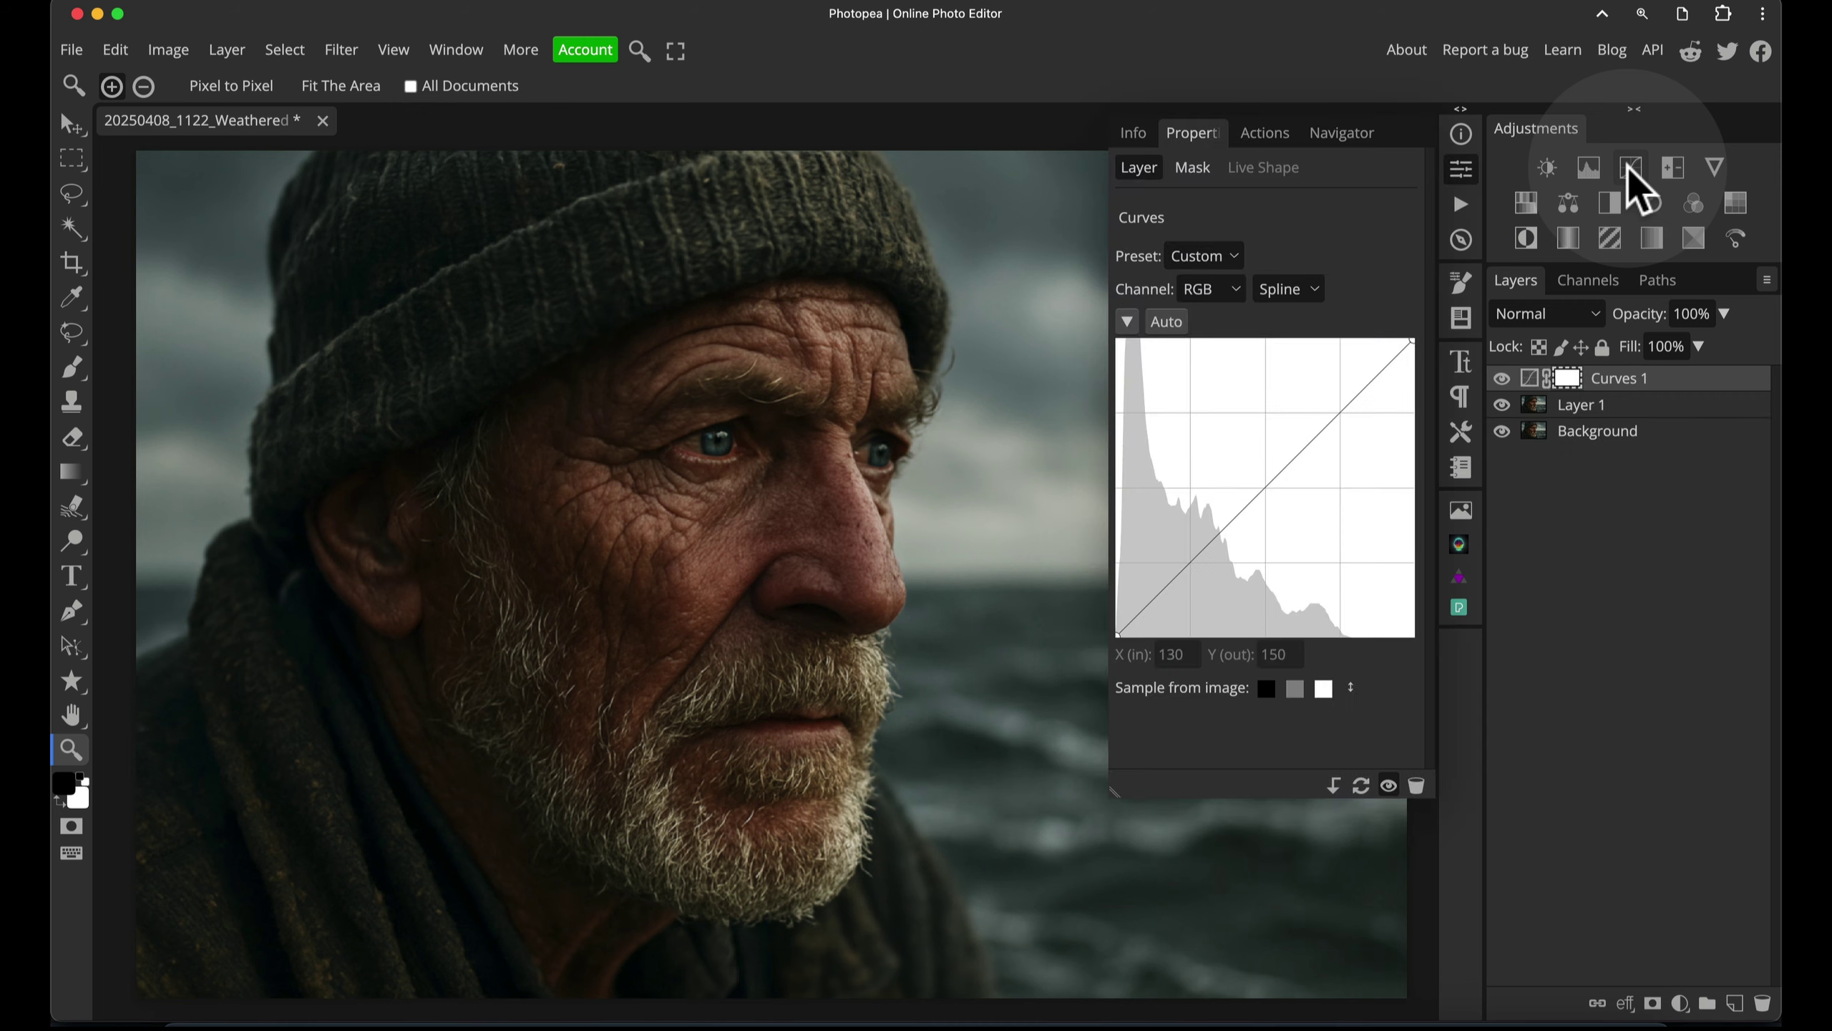
pyautogui.click(1681, 1002)
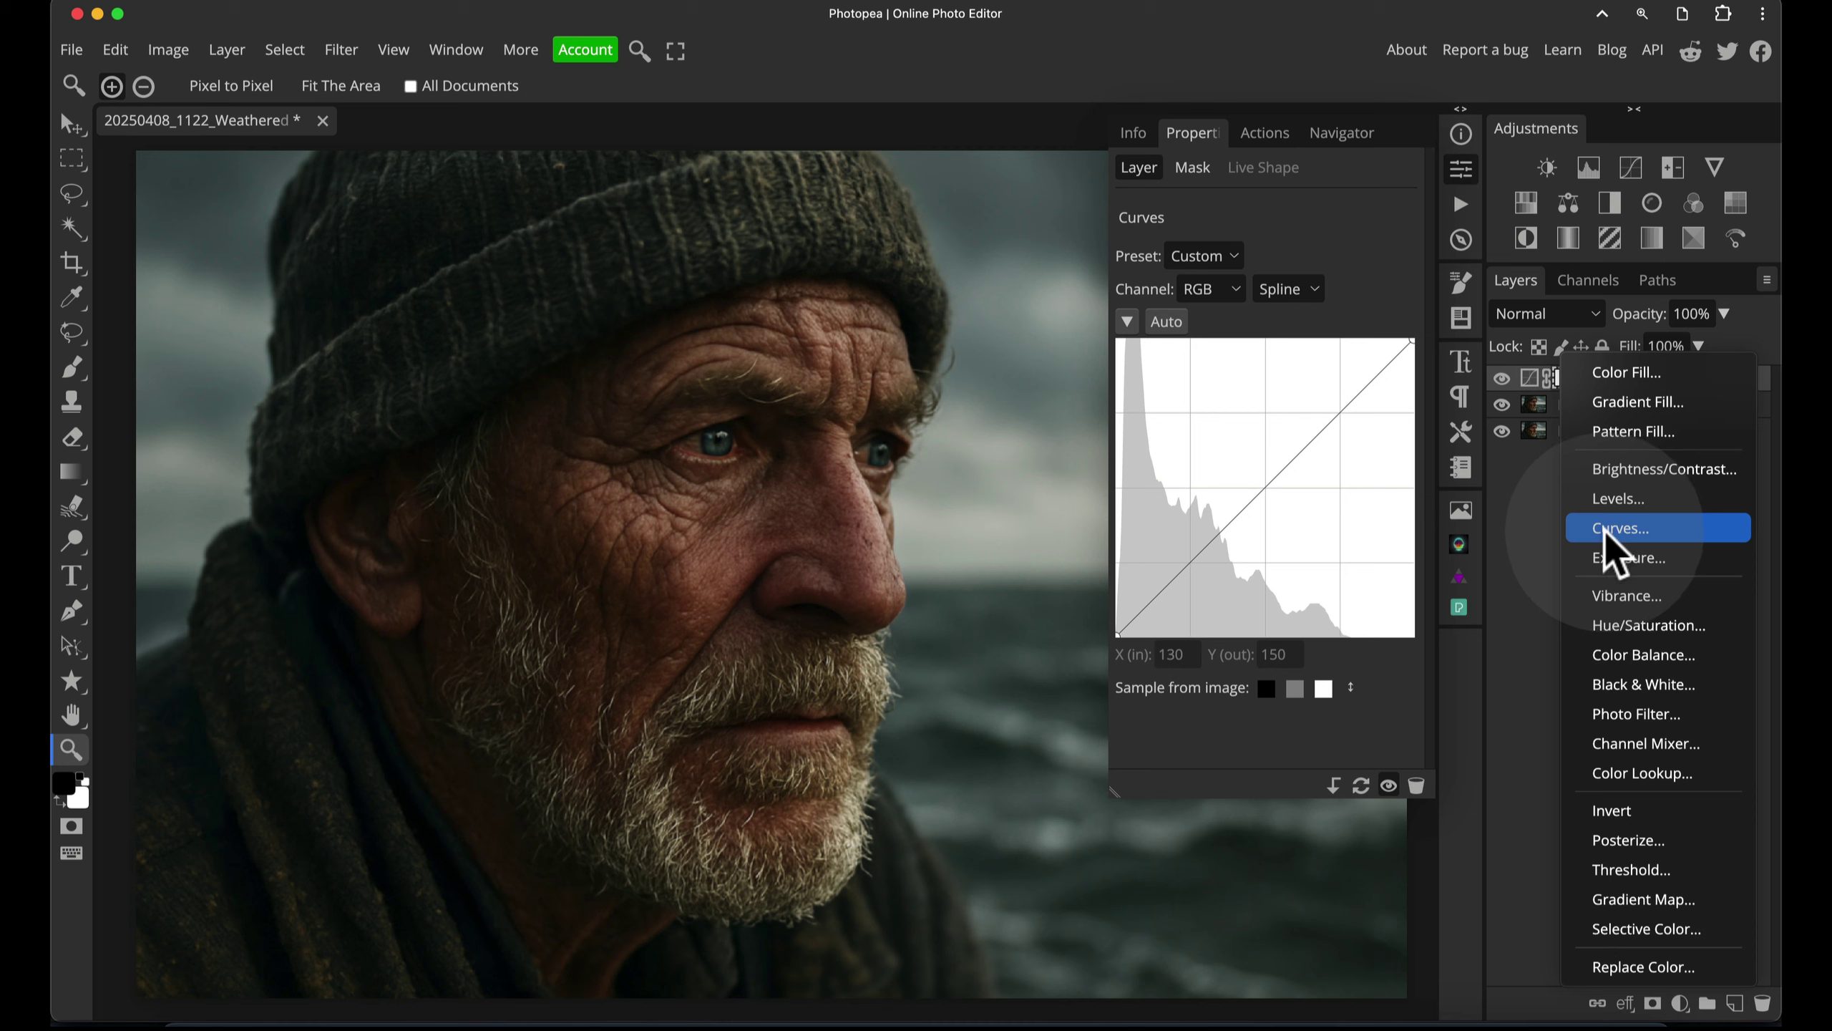
pyautogui.click(1544, 532)
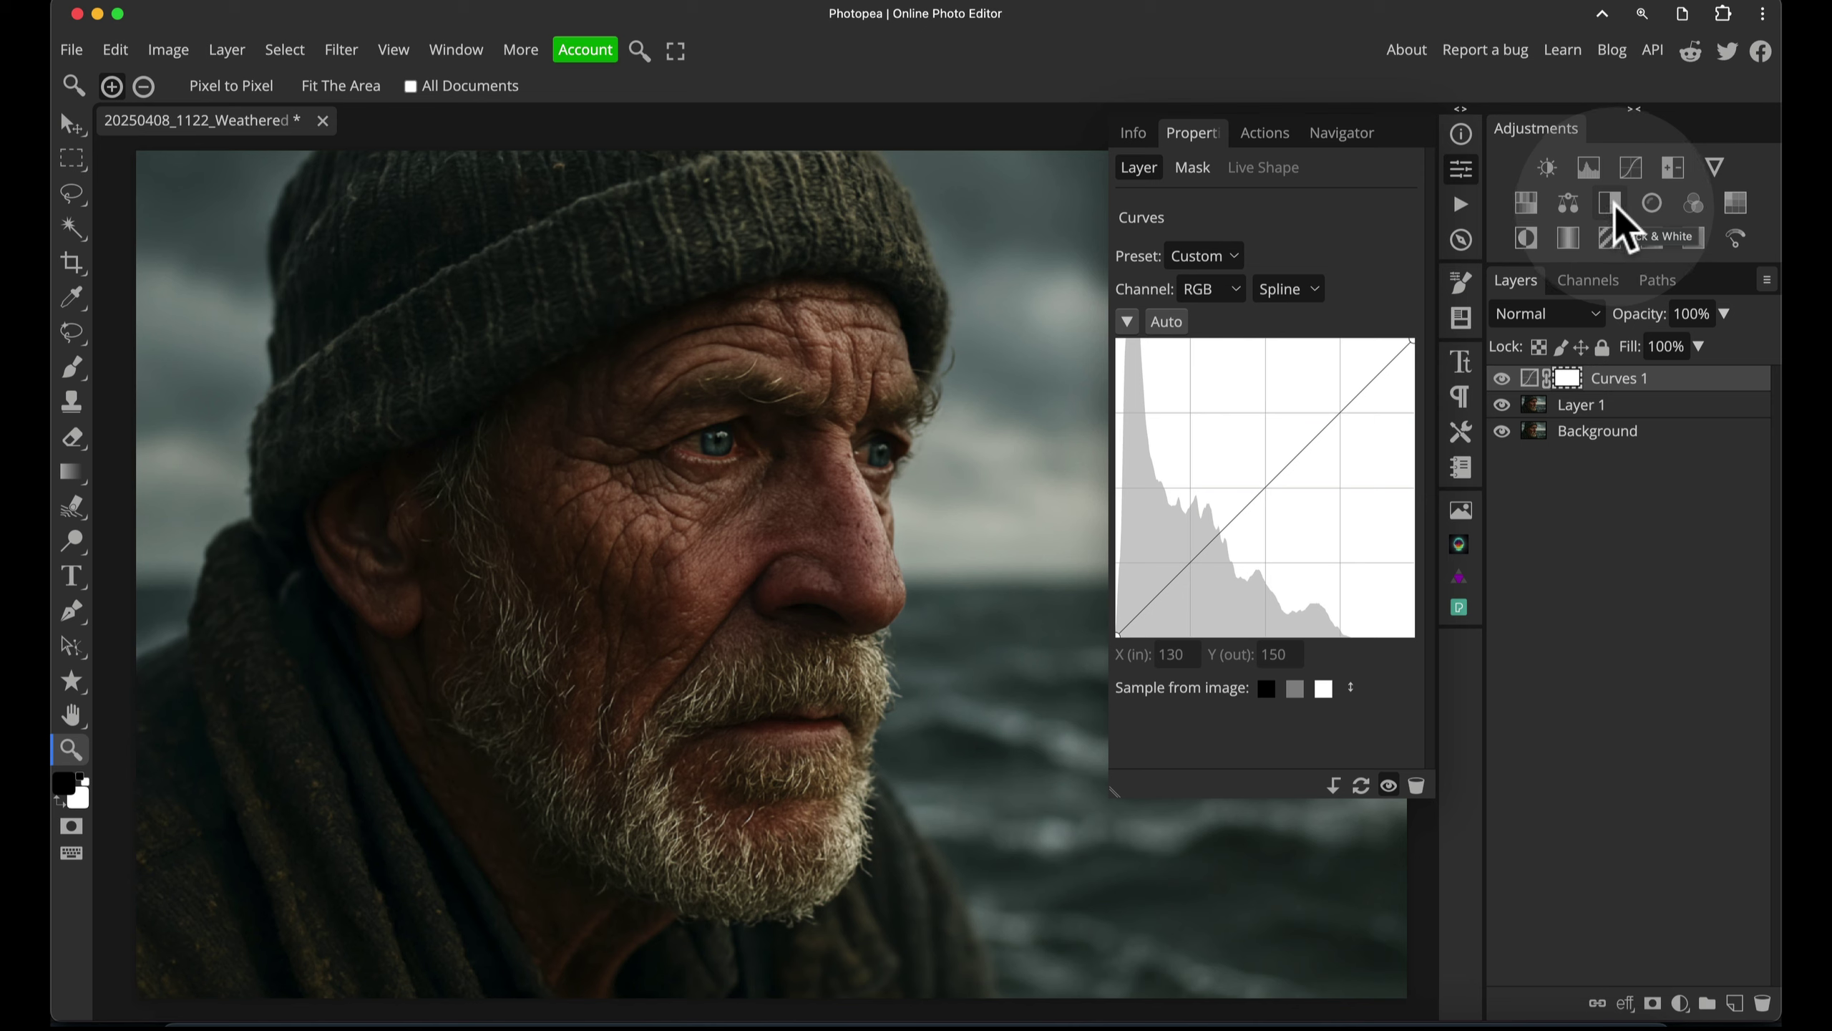
# - Add a Black & White adjustment layer above the Curves layer
pyautogui.click(1610, 203)
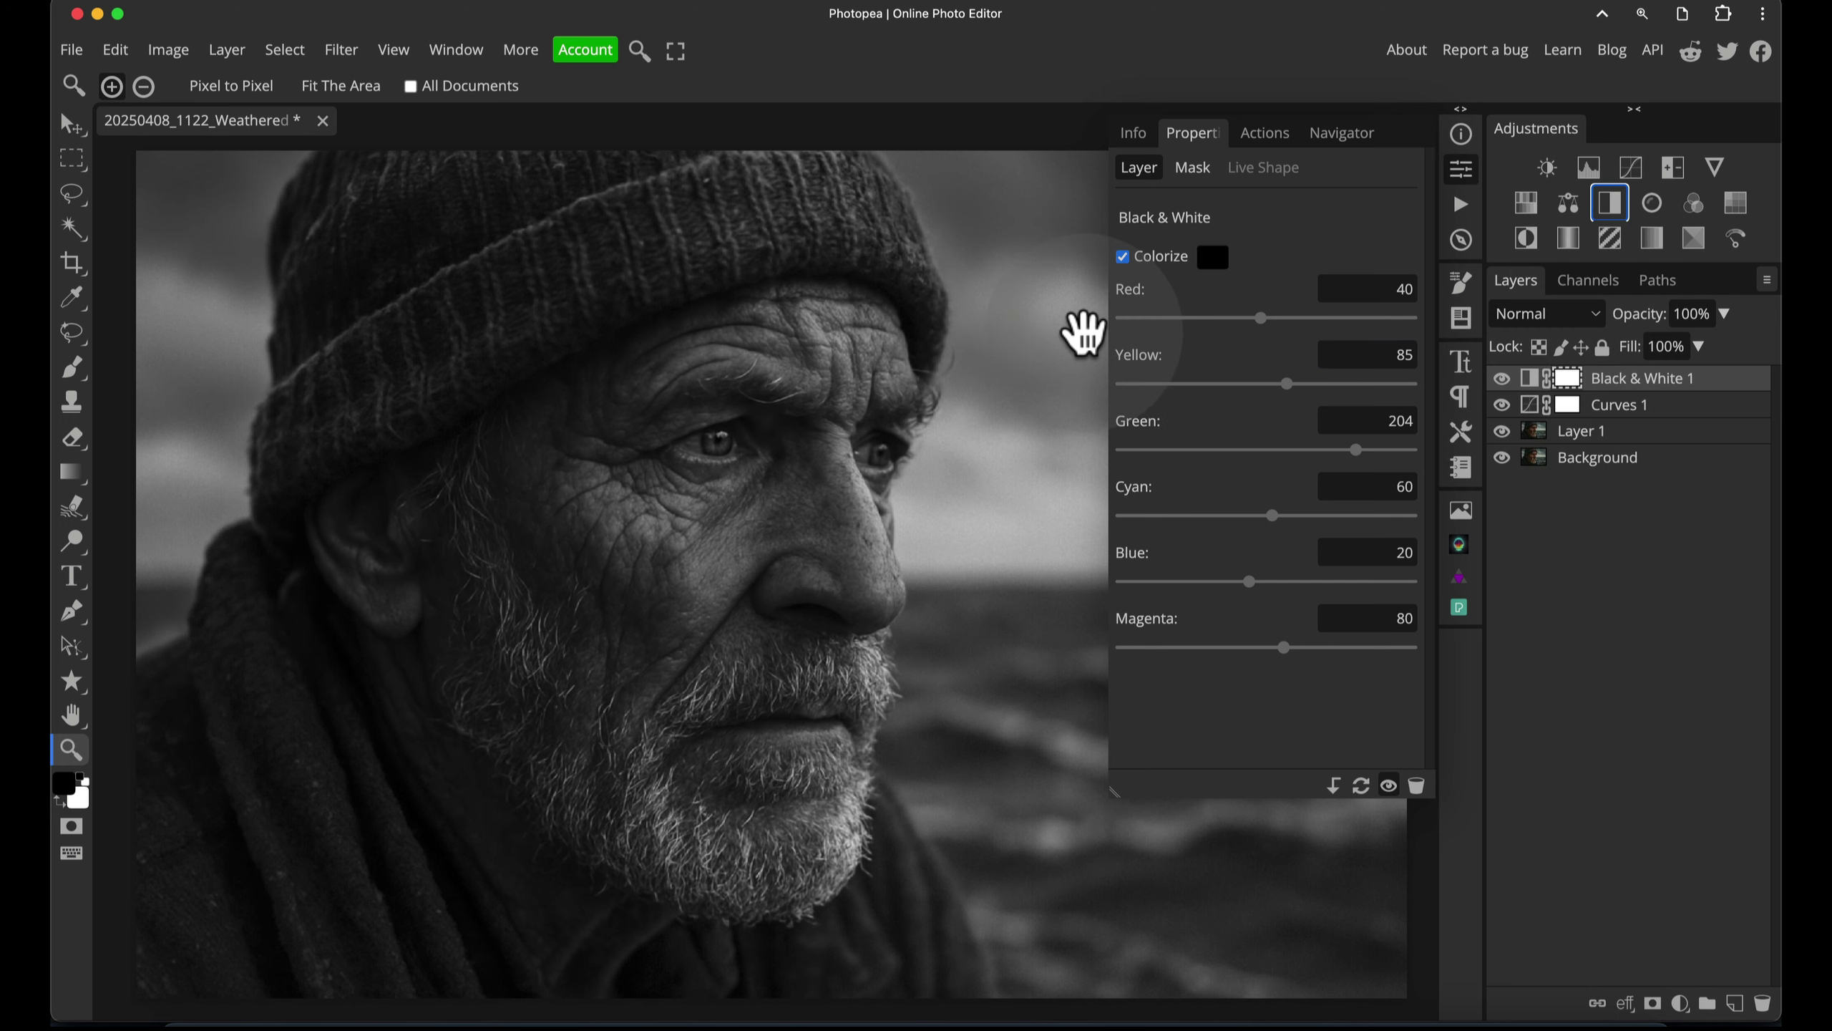
pyautogui.moveTo(1080, 327); pyautogui.dragTo(1038, 307)
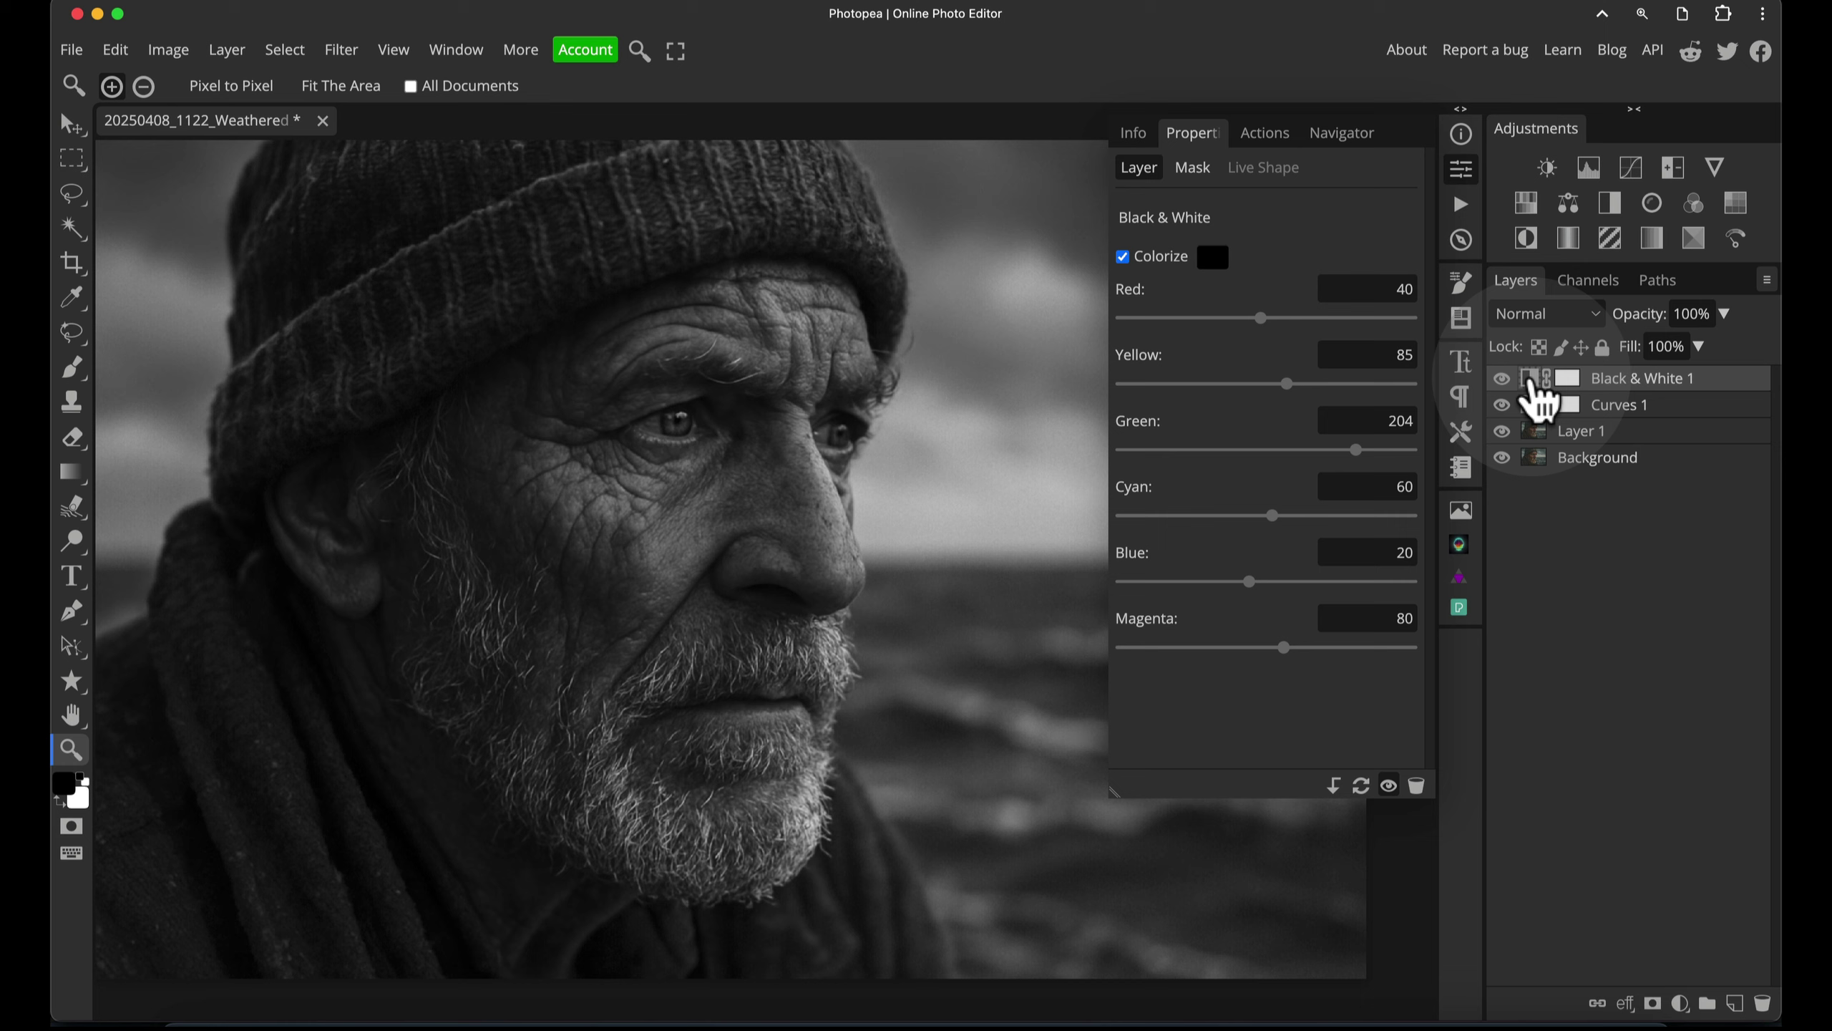
pyautogui.hscroll(-2, 836, 443)
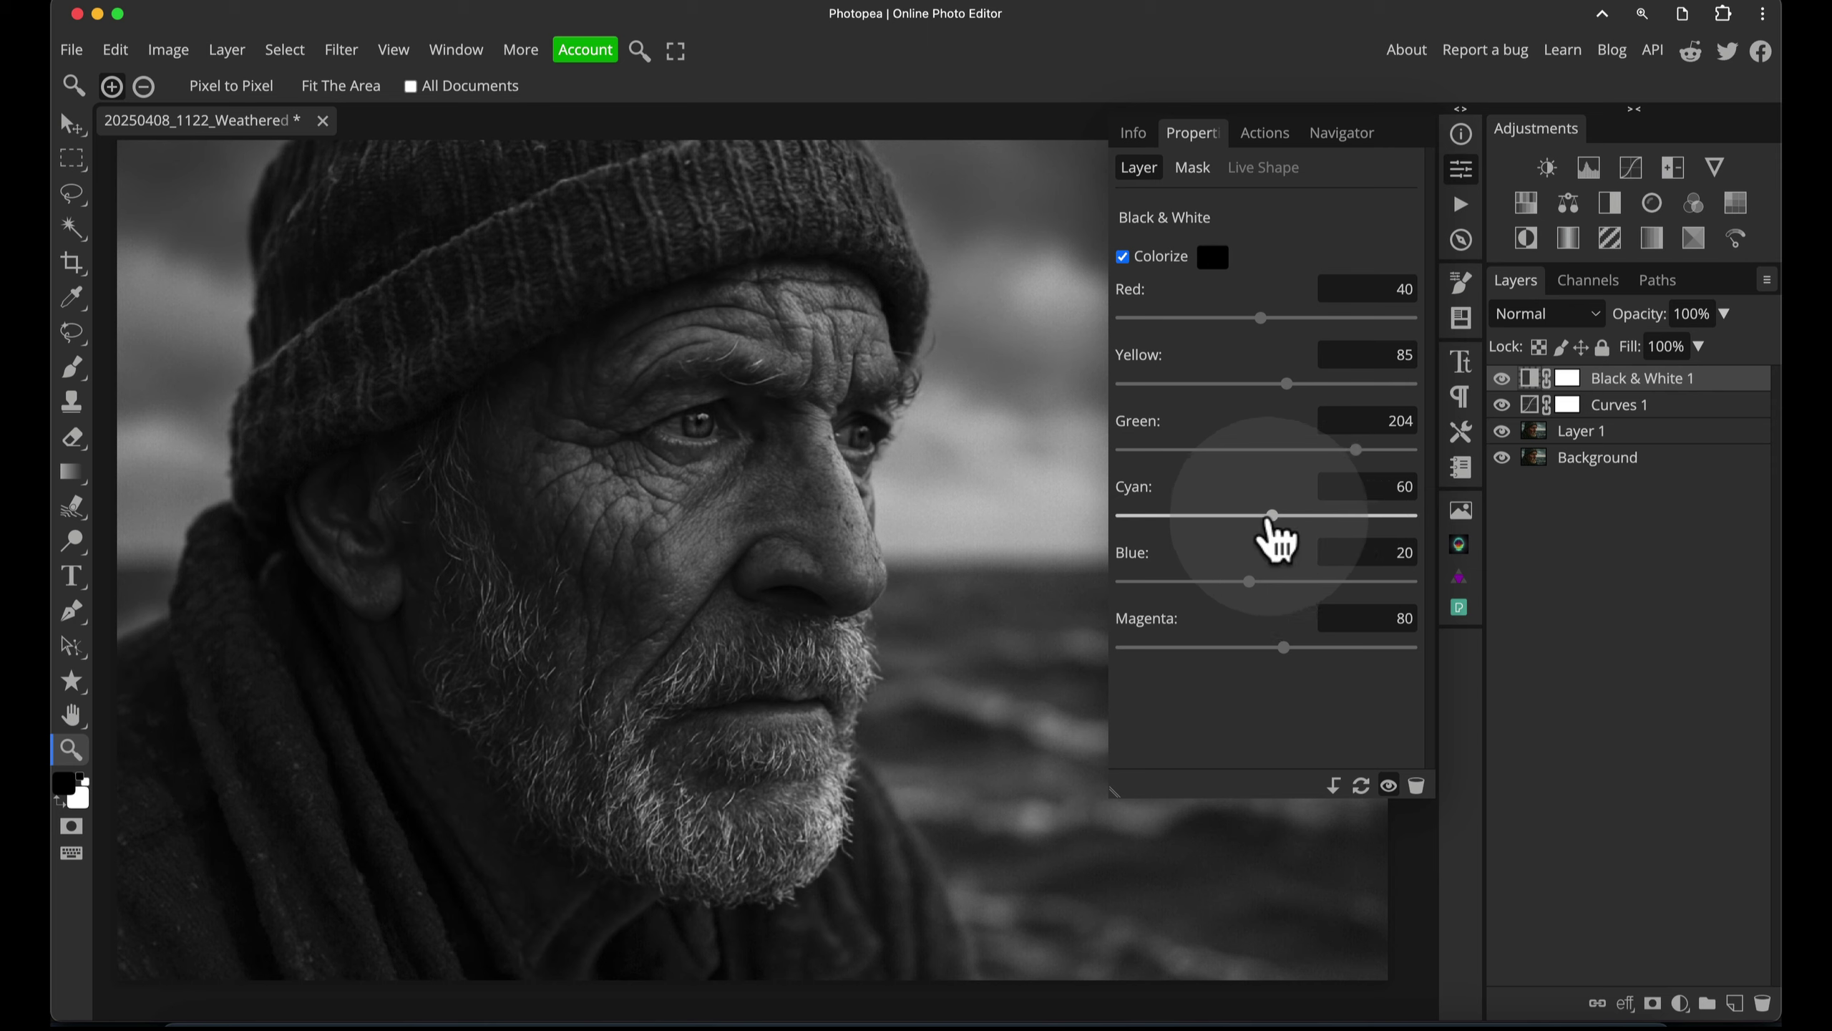
# - Set the Black & White layer's Cyan to 72, toggling the layer's visibility to compare with the color image
pyautogui.moveTo(1277, 537); pyautogui.dragTo(1300, 532)
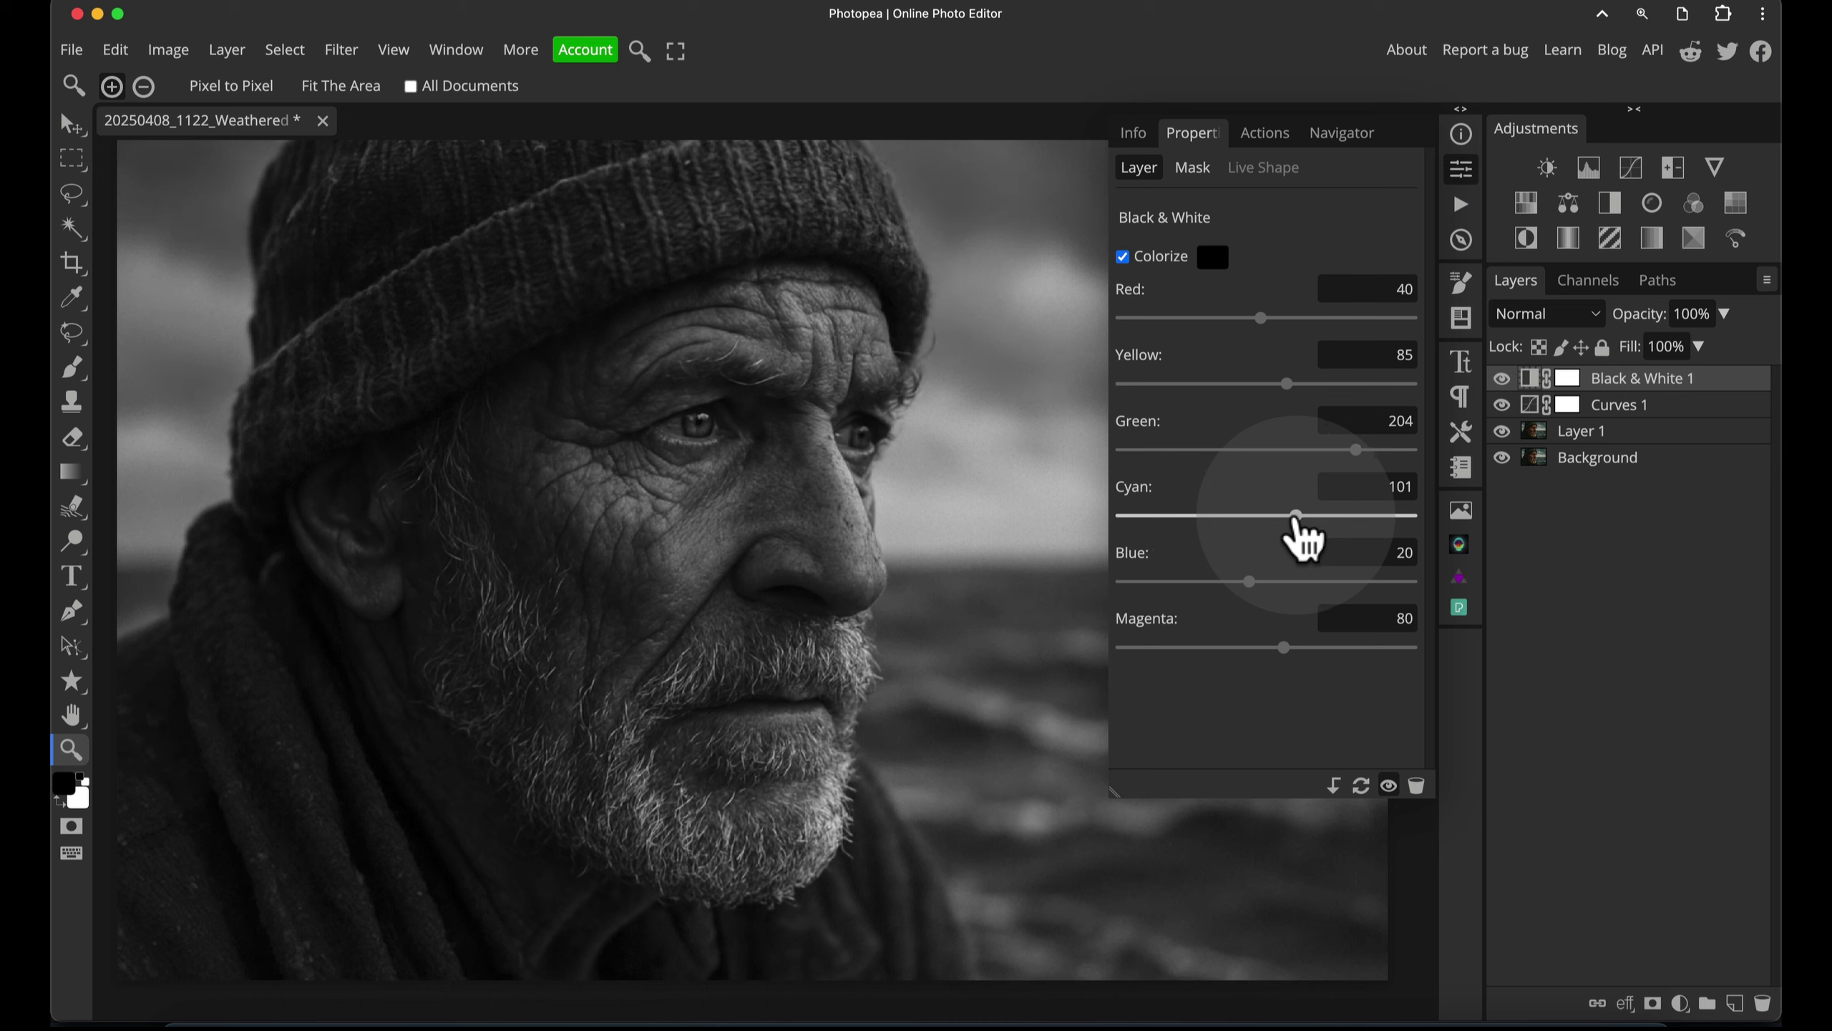
pyautogui.click(1501, 379)
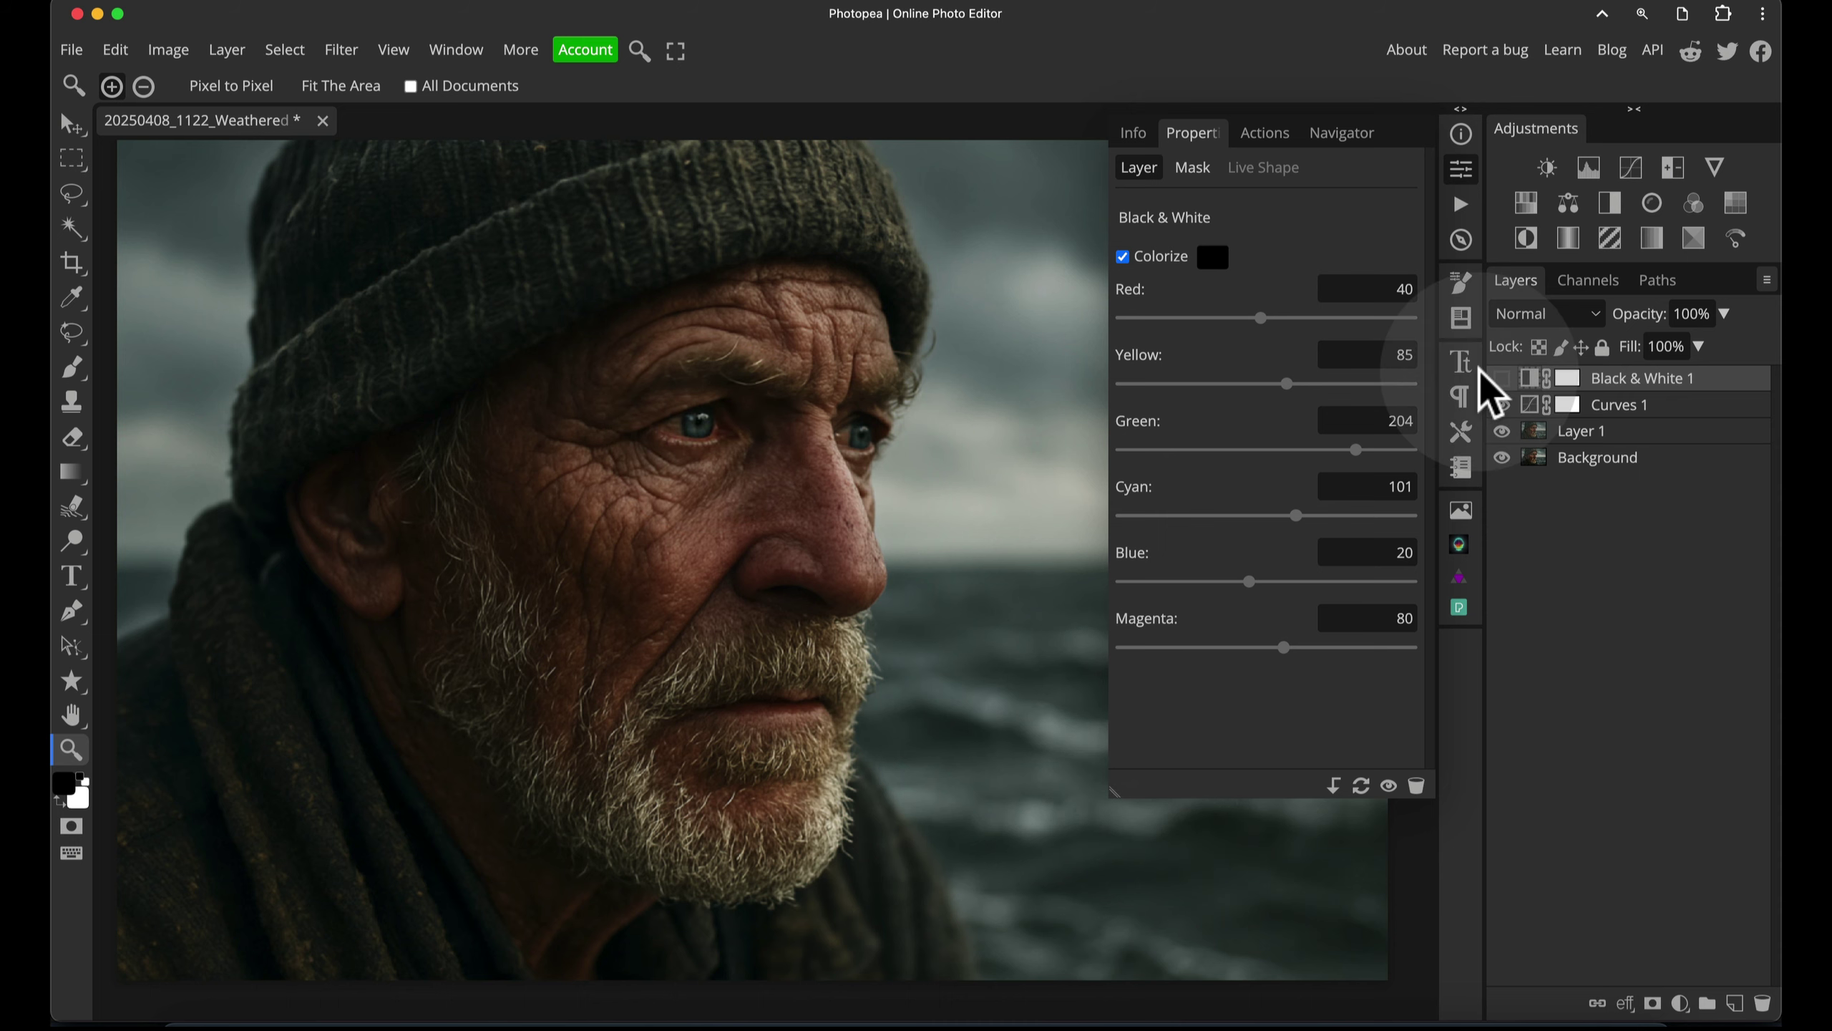
pyautogui.click(1502, 378)
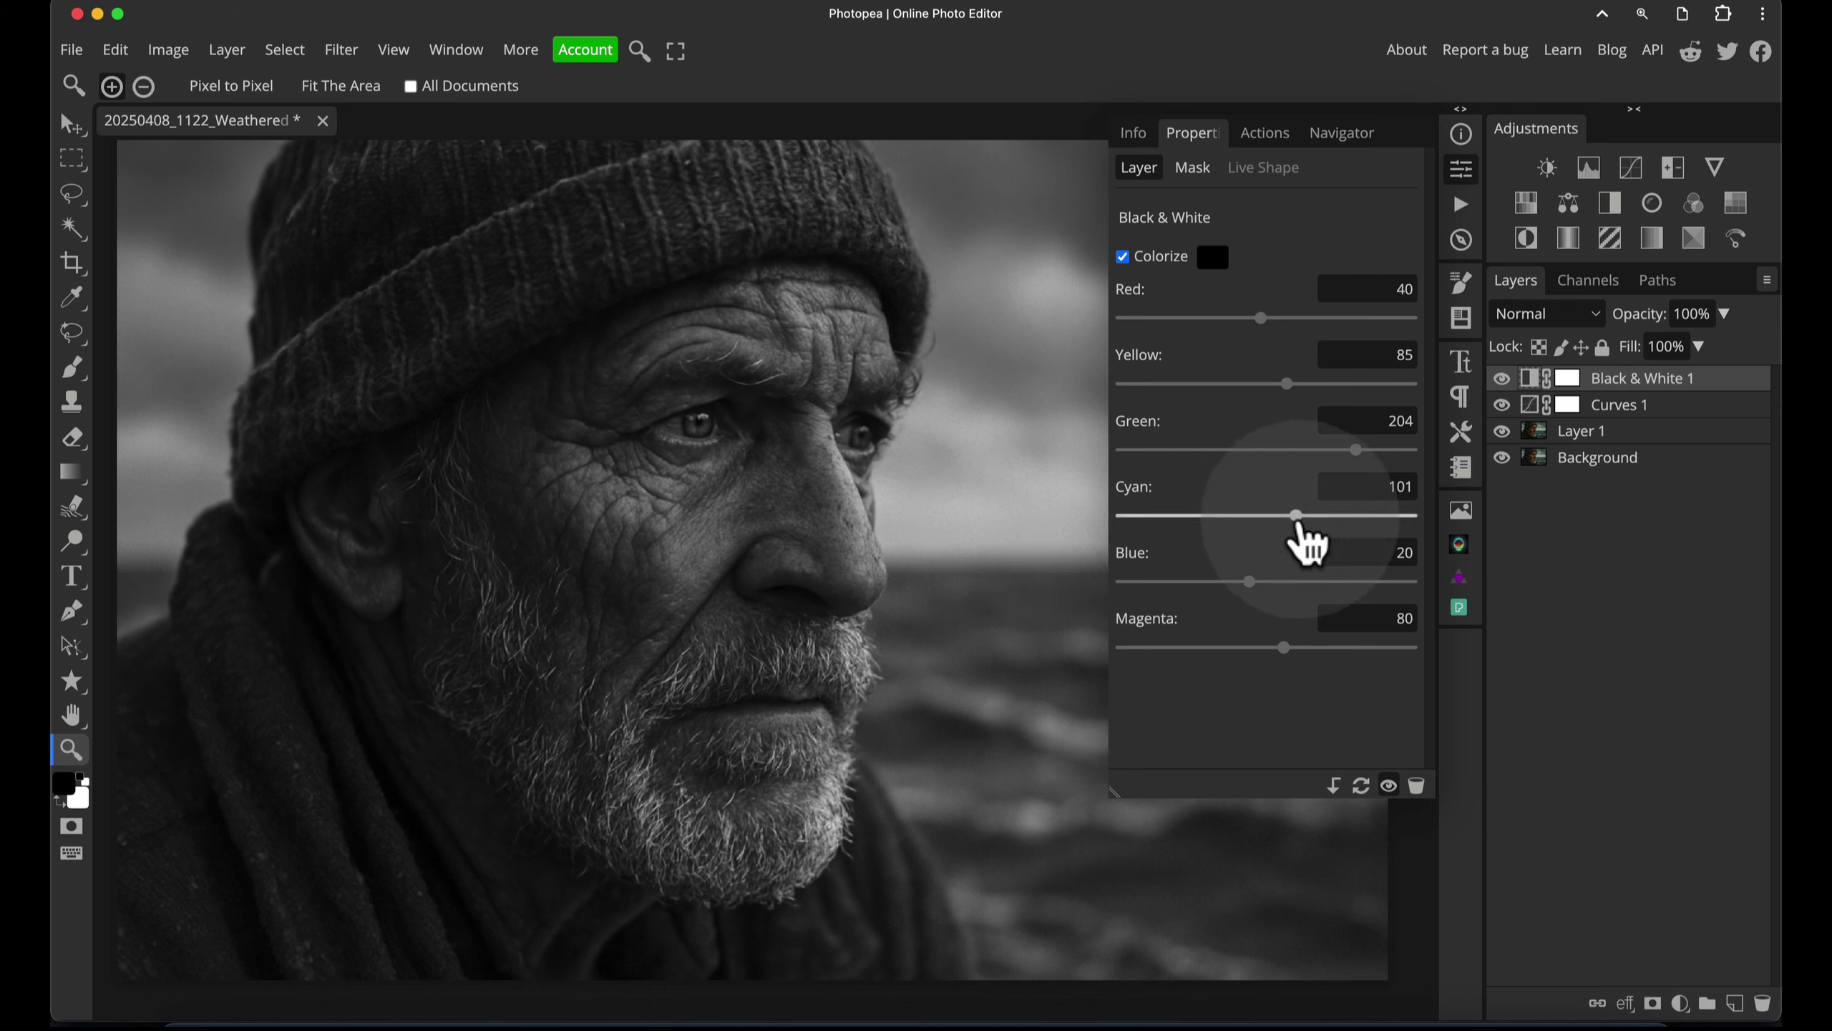
pyautogui.moveTo(1297, 520)
pyautogui.mouseDown()
pyautogui.moveTo(1399, 520)
pyautogui.moveTo(1180, 520)
pyautogui.moveTo(1381, 519)
pyautogui.moveTo(1236, 519)
pyautogui.moveTo(1279, 520)
pyautogui.mouseUp()
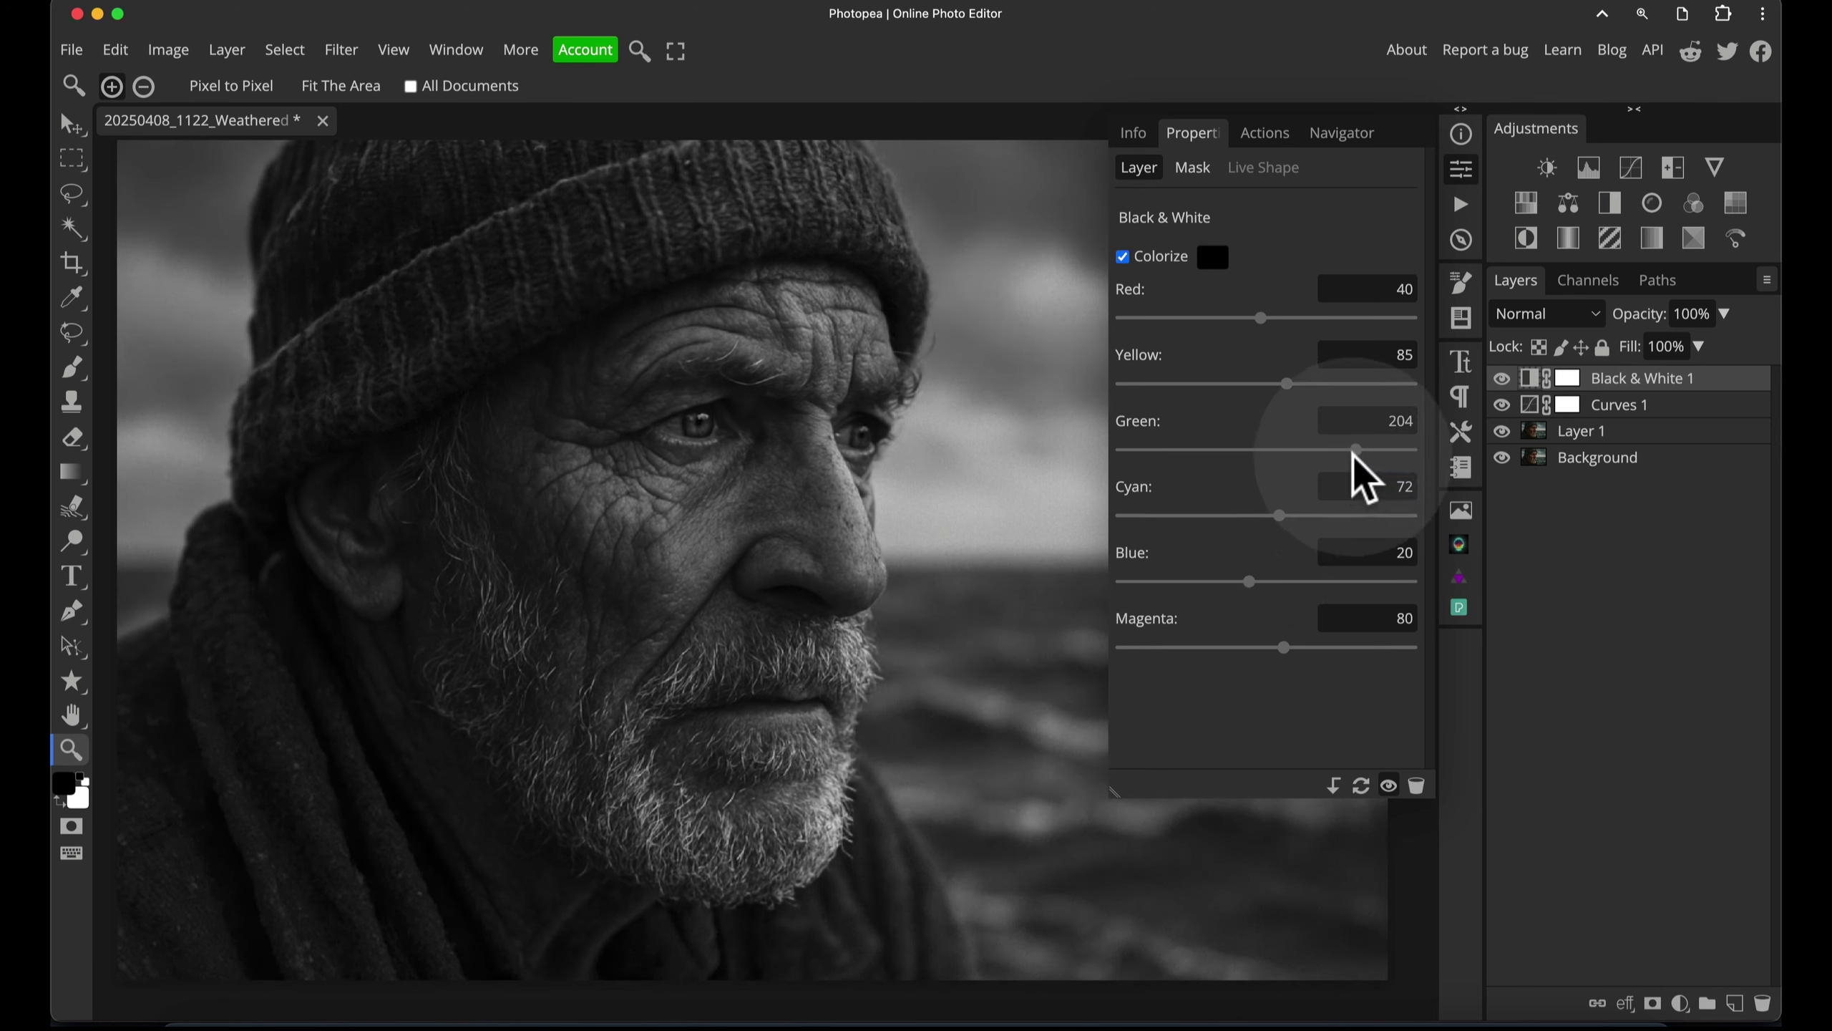
# - Set the Black & White adjustment's Green to 28, Yellow to 118 and Red to 49
pyautogui.moveTo(1356, 449); pyautogui.dragTo(1254, 448)
pyautogui.moveTo(1290, 383); pyautogui.dragTo(1251, 383)
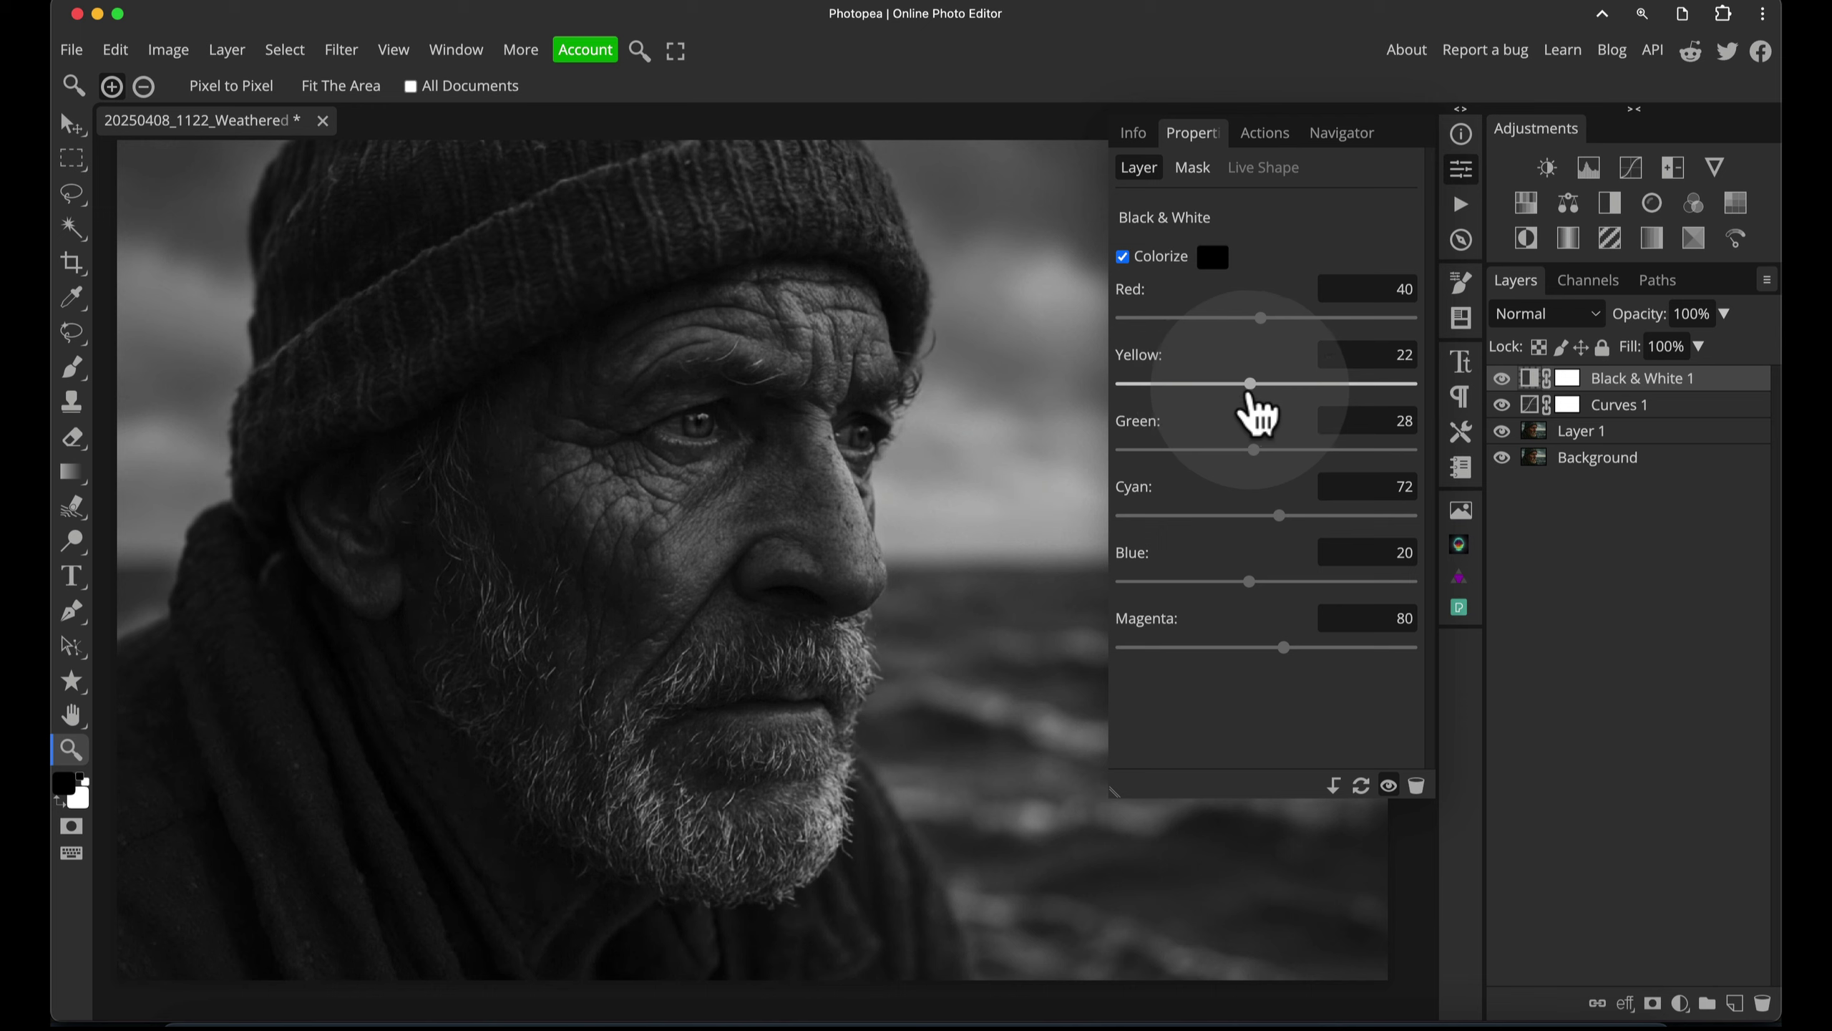
pyautogui.moveTo(1251, 383); pyautogui.dragTo(1303, 383)
pyautogui.moveTo(1261, 318)
pyautogui.mouseDown()
pyautogui.moveTo(1302, 317)
pyautogui.moveTo(1266, 318)
pyautogui.mouseUp()
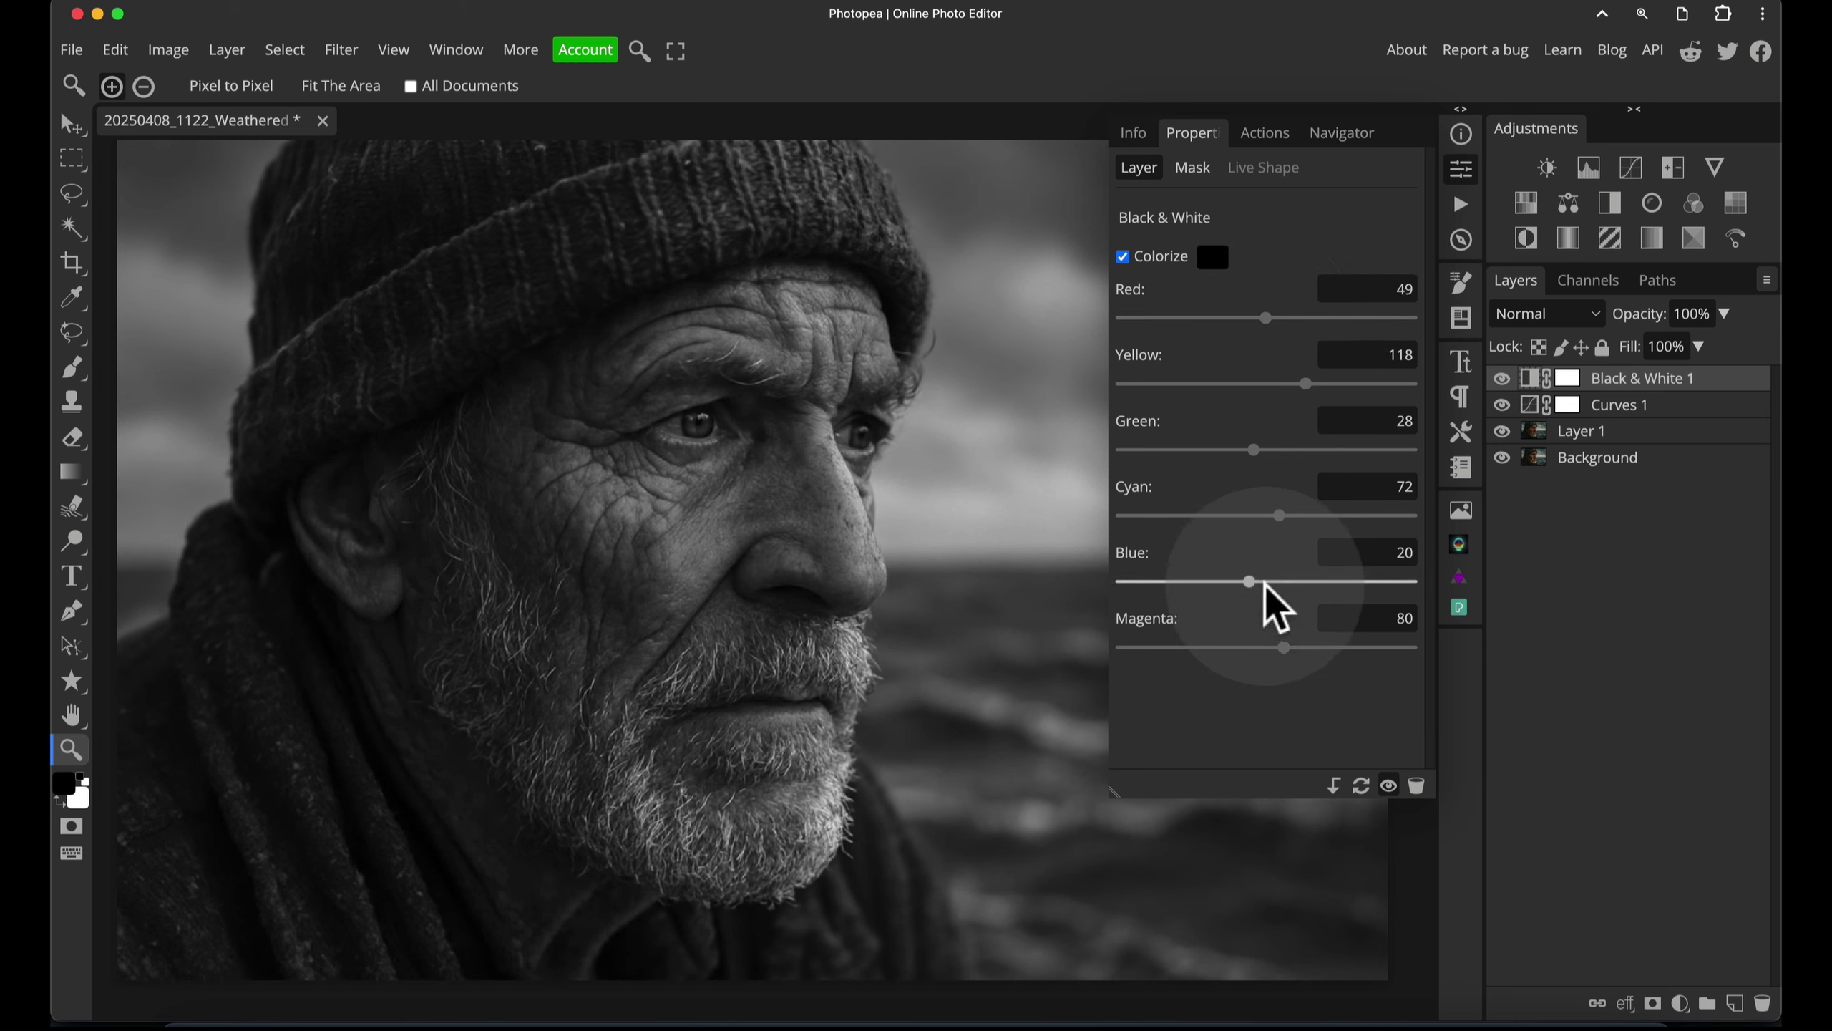
# - Set the Black & White adjustment's Blue to -14, Cyan to 24 and Magenta to 75
pyautogui.moveTo(1249, 581)
pyautogui.mouseDown()
pyautogui.moveTo(1280, 581)
pyautogui.moveTo(1228, 581)
pyautogui.mouseUp()
pyautogui.moveTo(1269, 534)
pyautogui.mouseDown()
pyautogui.moveTo(1227, 532)
pyautogui.moveTo(1288, 540)
pyautogui.moveTo(1251, 535)
pyautogui.mouseUp()
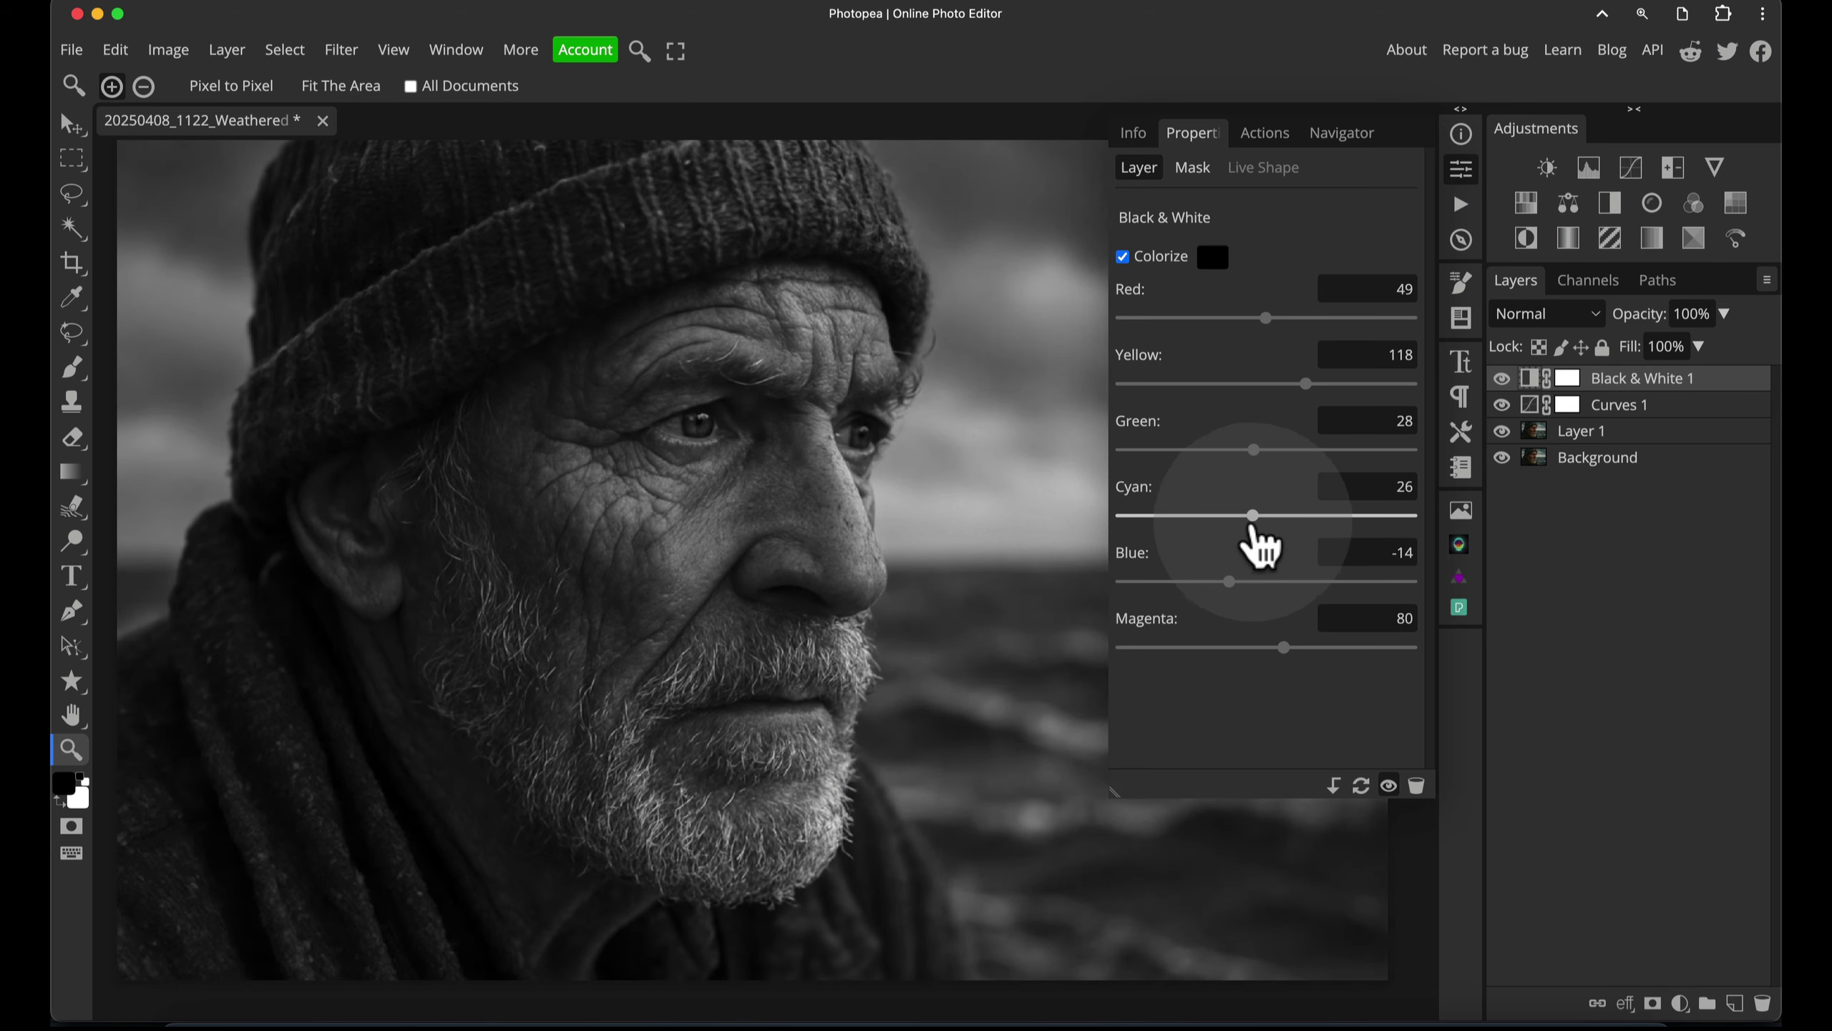
pyautogui.moveTo(1283, 649)
pyautogui.mouseDown()
pyautogui.moveTo(1231, 653)
pyautogui.moveTo(1281, 648)
pyautogui.mouseUp()
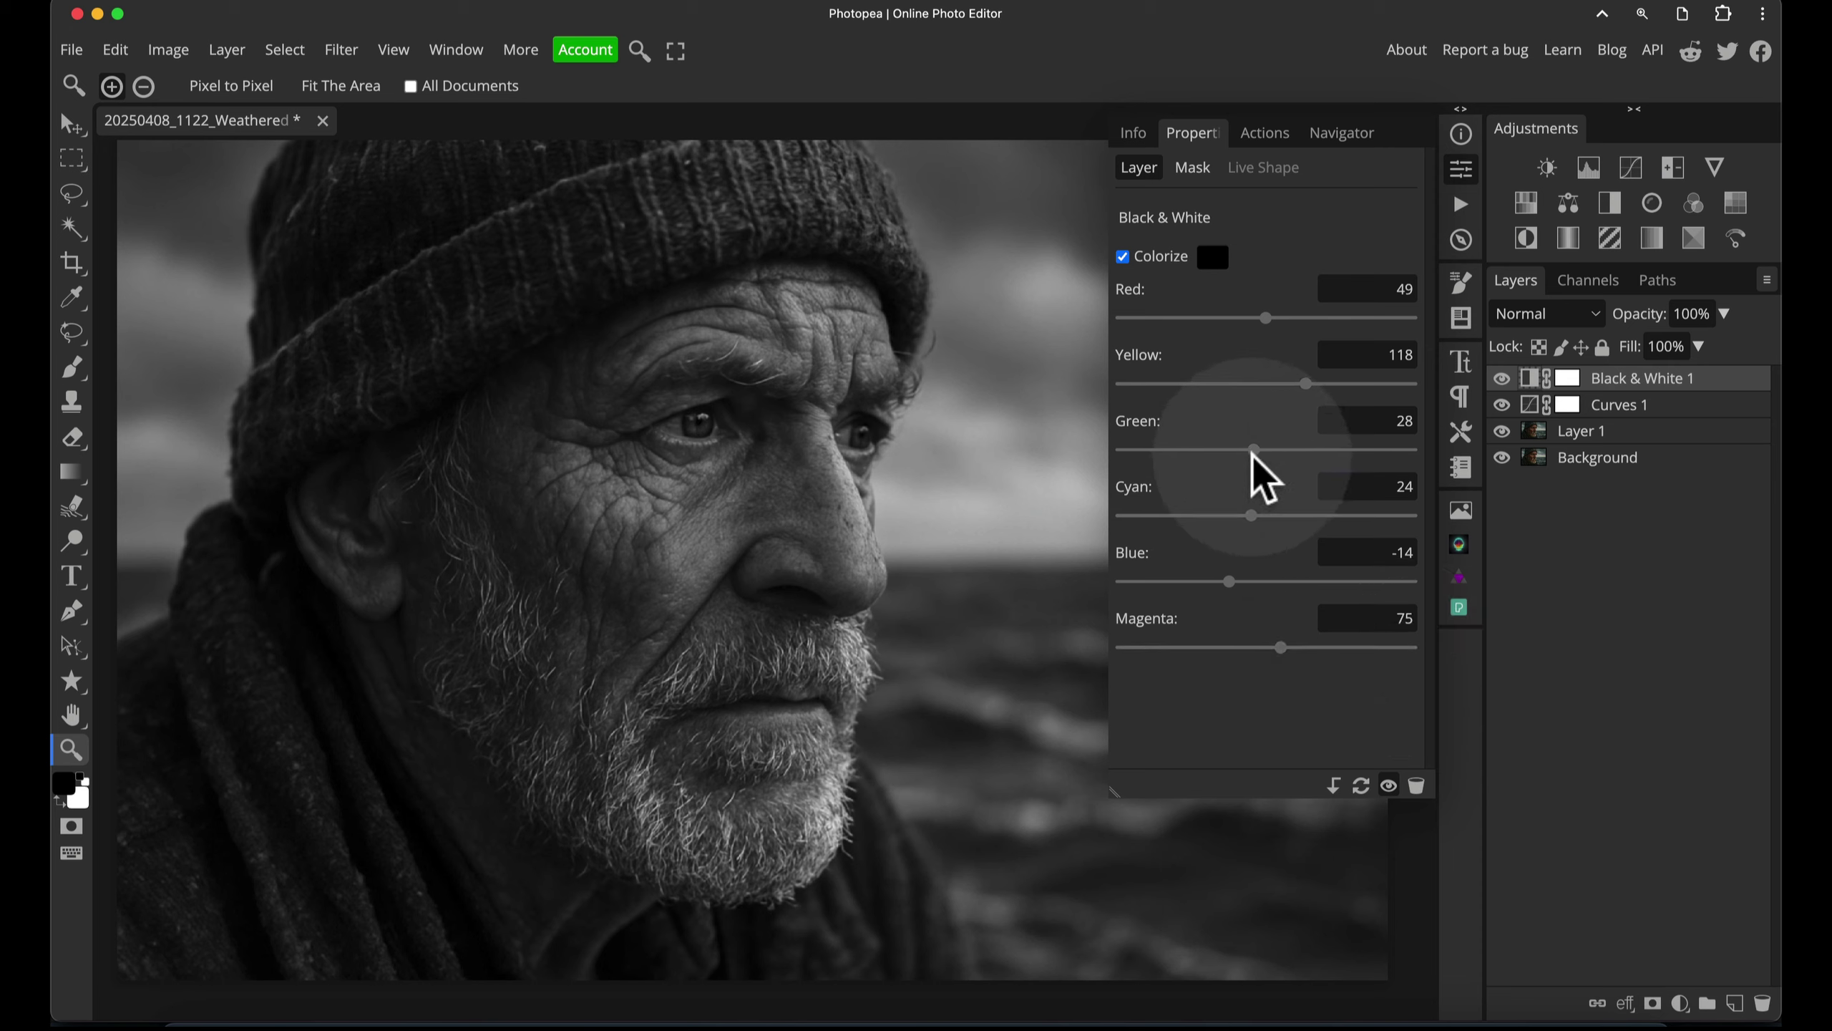
# - Set the Black & White adjustment's Red to 123, Yellow to 131, Green to -99 and Cyan to -80
pyautogui.moveTo(1254, 449); pyautogui.dragTo(1296, 451)
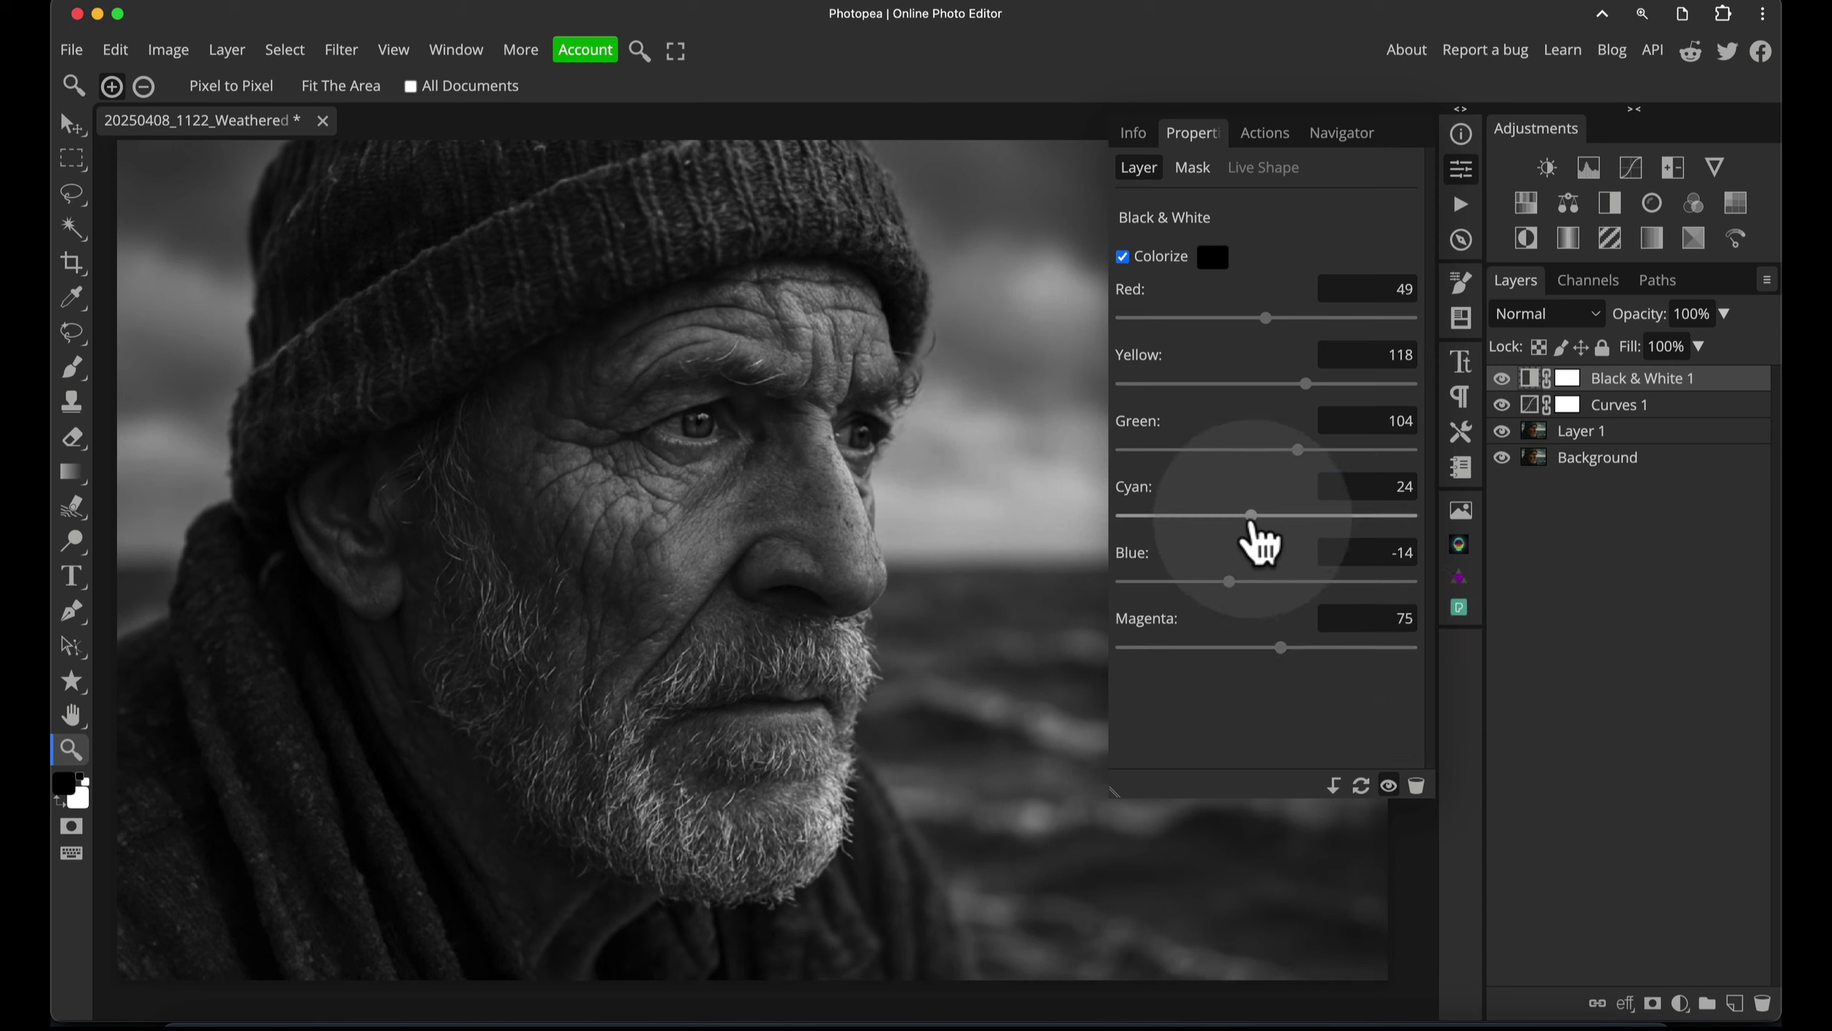
pyautogui.moveTo(1252, 515)
pyautogui.mouseDown()
pyautogui.moveTo(1320, 515)
pyautogui.moveTo(1260, 517)
pyautogui.mouseUp()
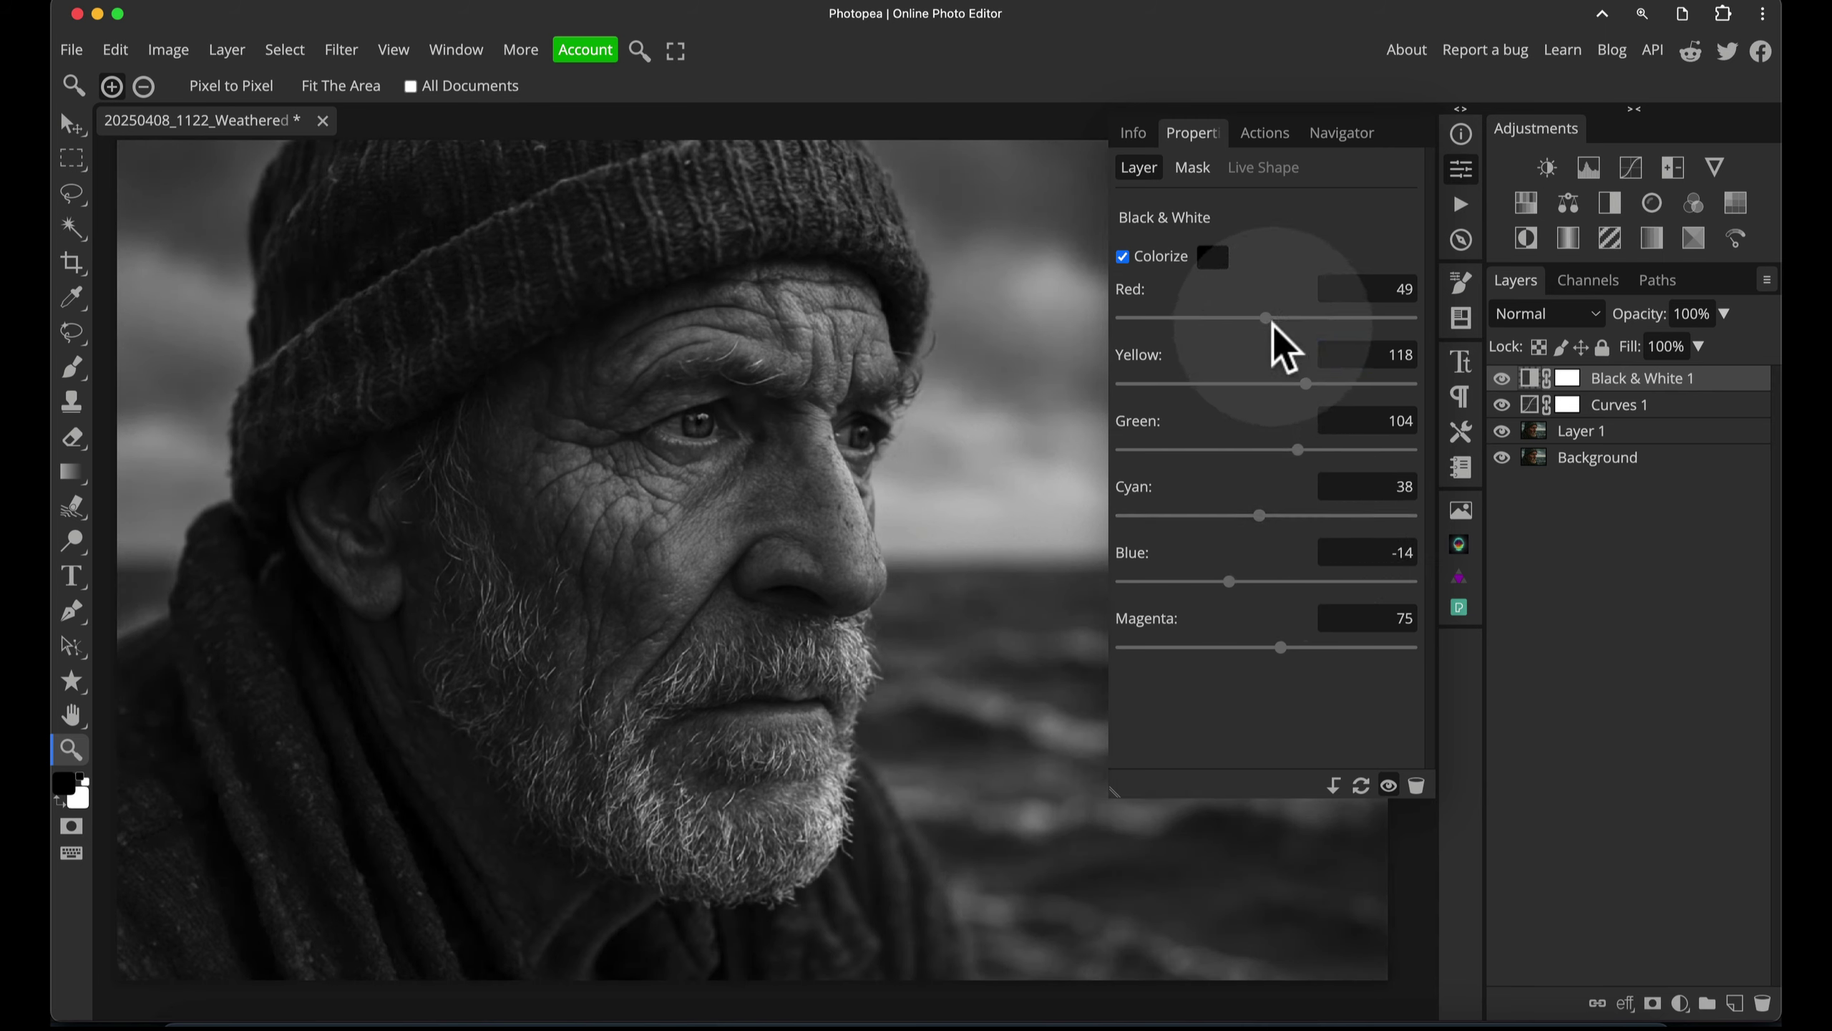
pyautogui.moveTo(1271, 319); pyautogui.dragTo(1309, 319)
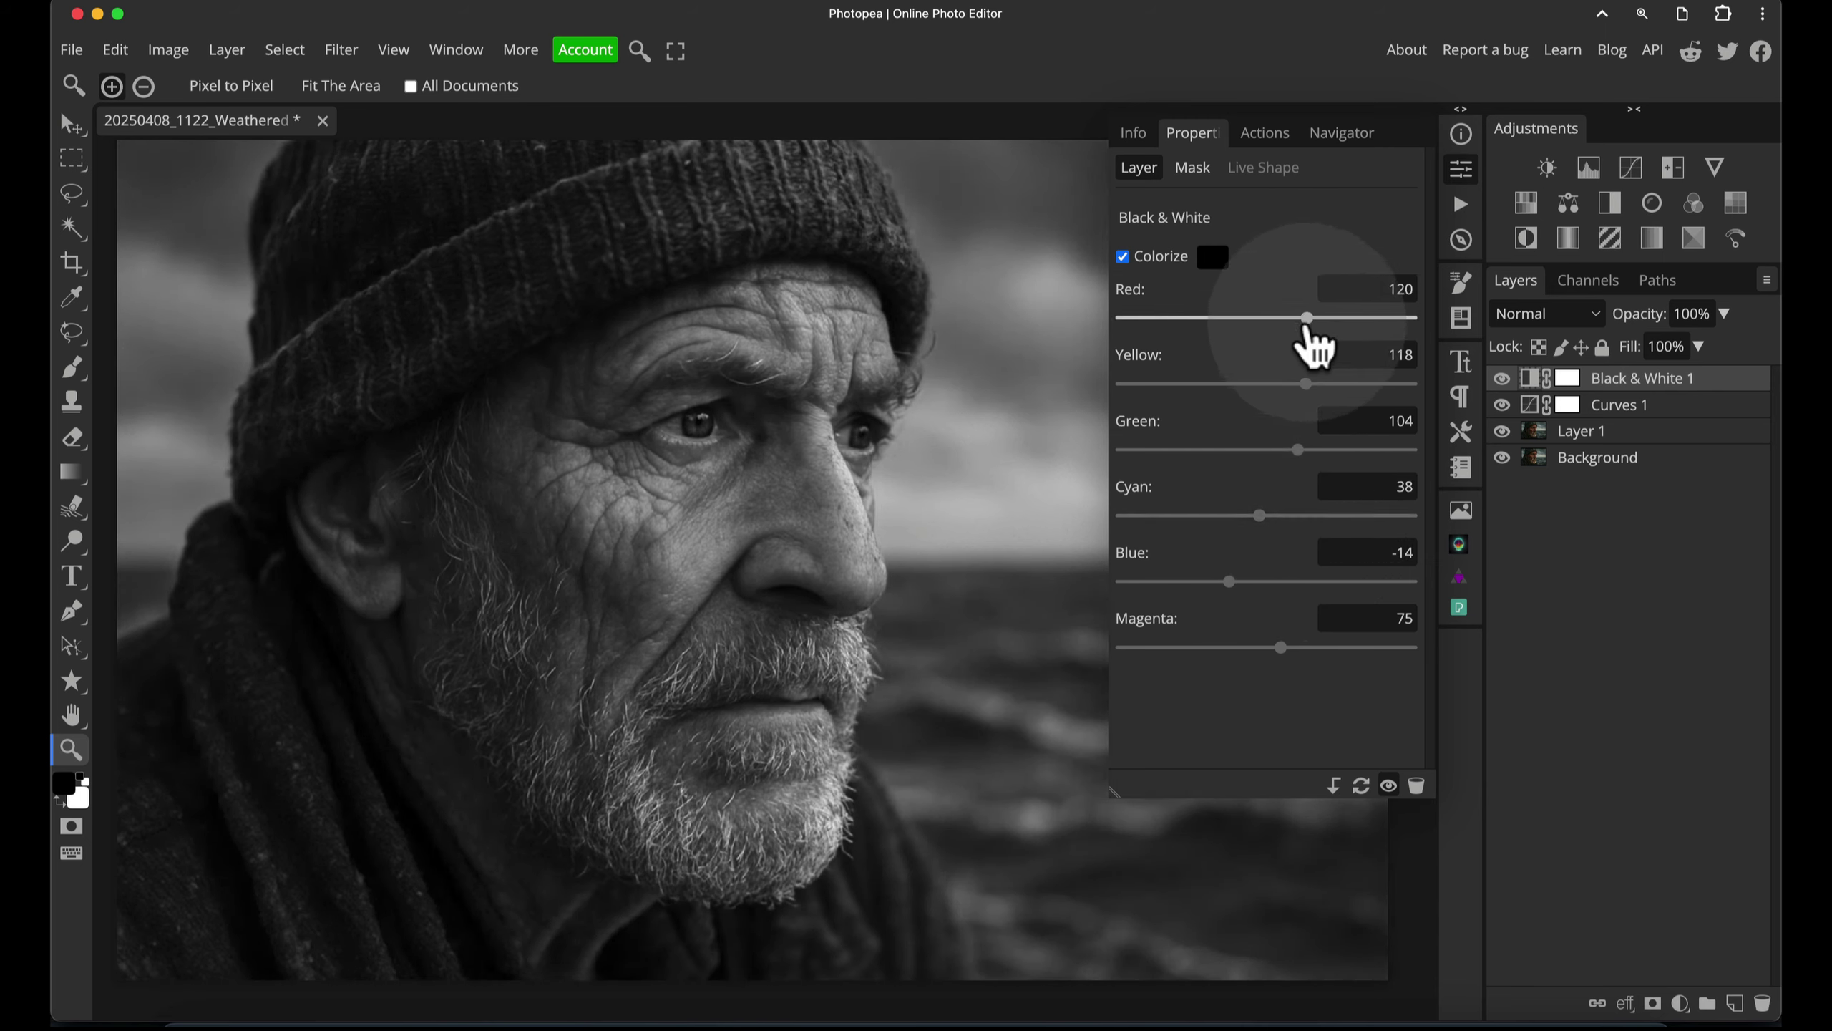
pyautogui.moveTo(1305, 383)
pyautogui.mouseDown()
pyautogui.moveTo(1332, 383)
pyautogui.moveTo(1313, 383)
pyautogui.mouseUp()
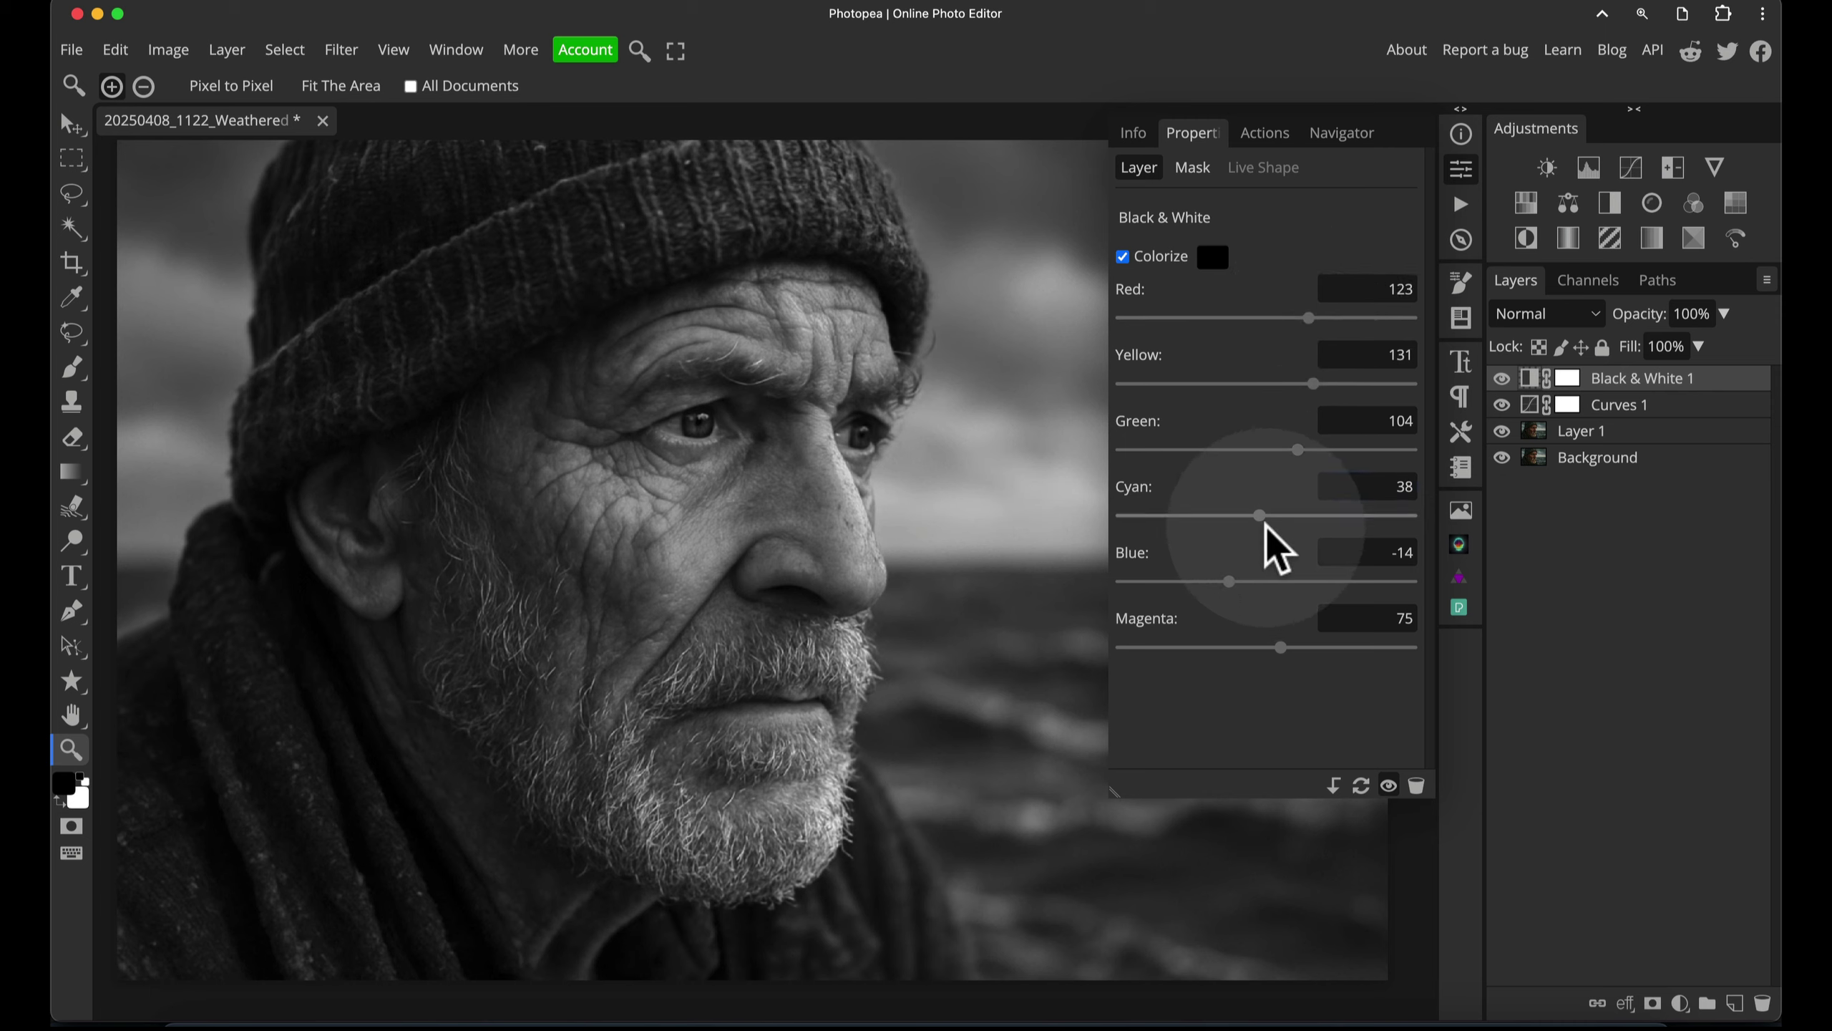
pyautogui.moveTo(1260, 515); pyautogui.dragTo(1191, 516)
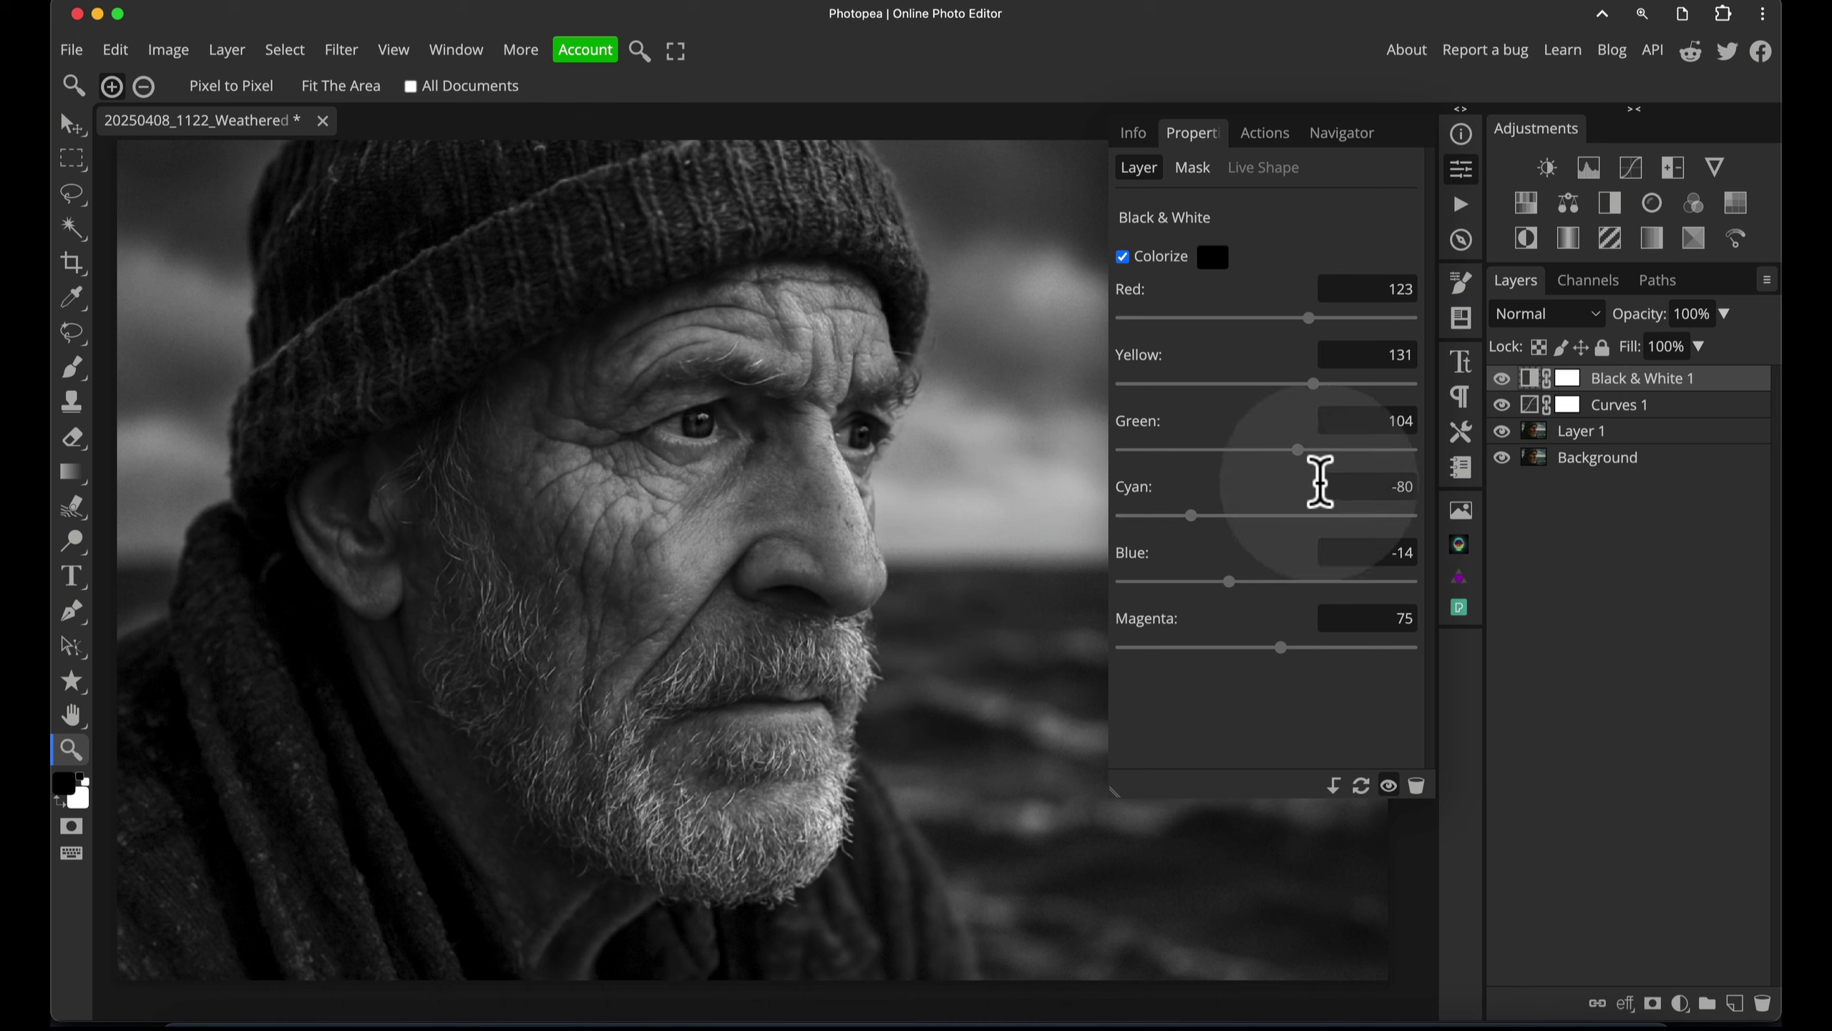
pyautogui.moveTo(1296, 449); pyautogui.dragTo(1182, 450)
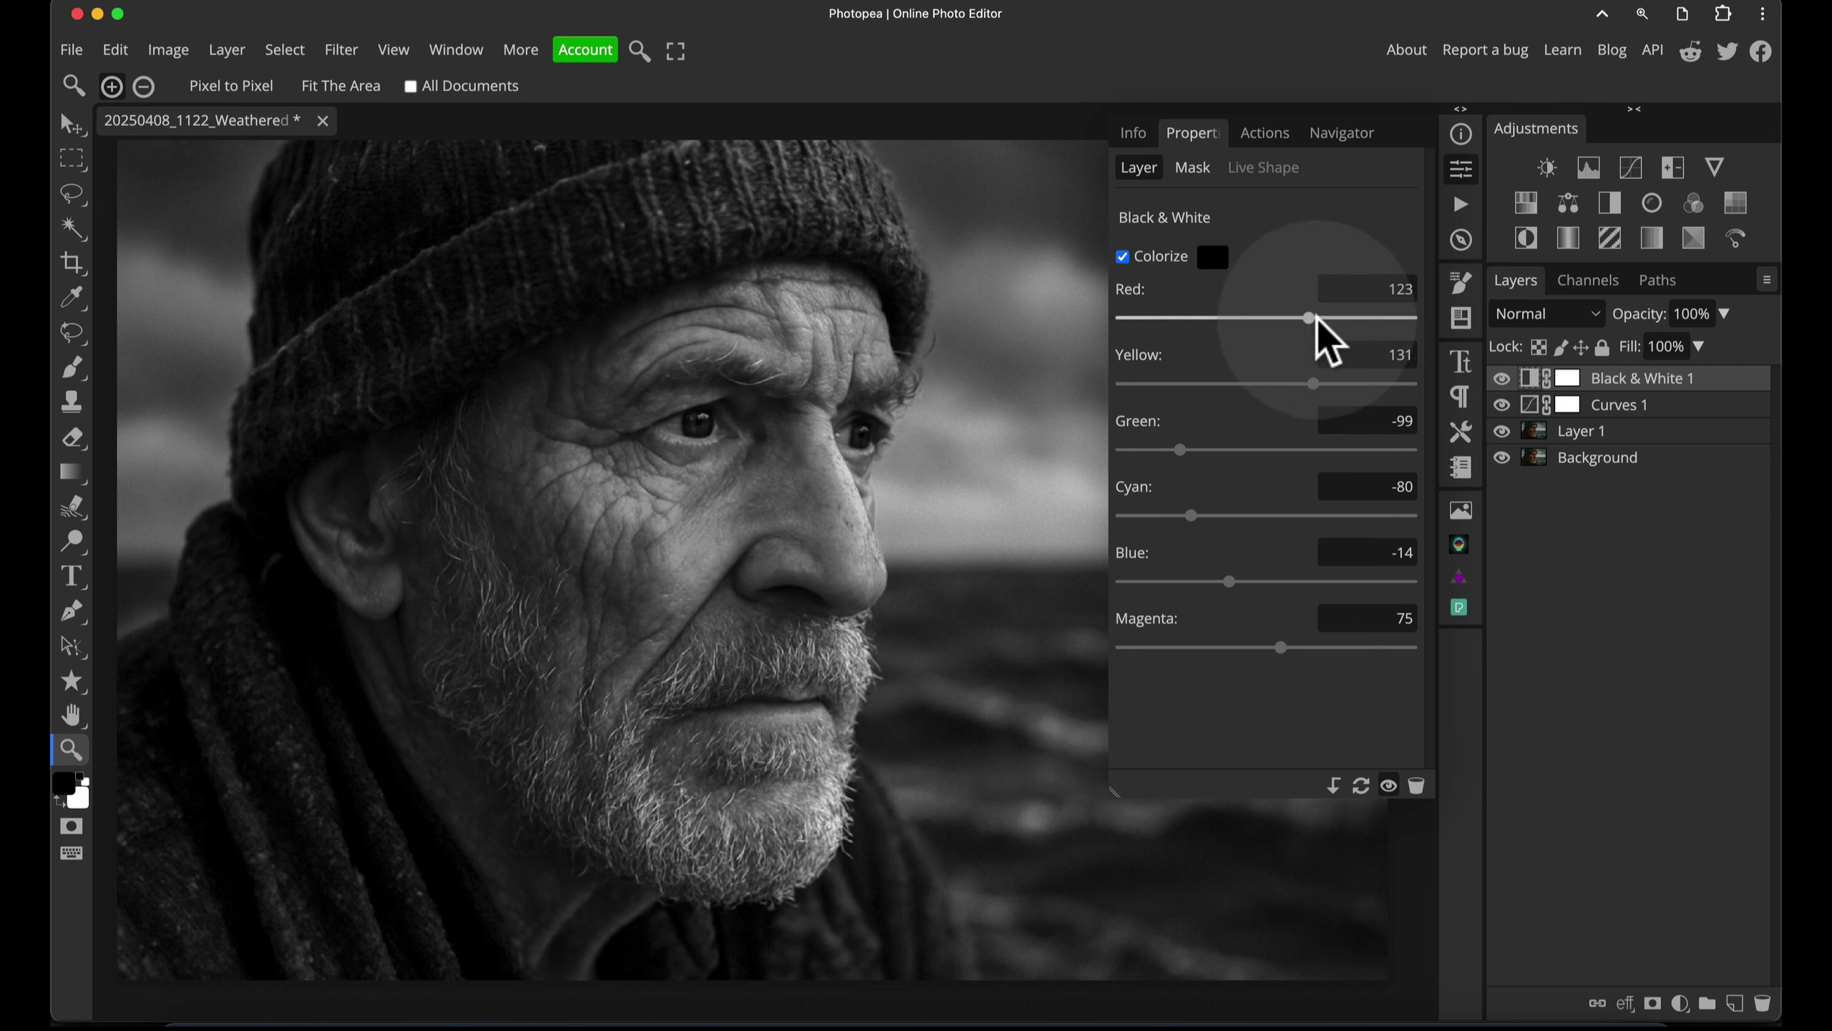
# - Set the Black & White adjustment's Red to 112, Yellow to 80, Green to 65, Cyan to 46 and Blue to 2
pyautogui.moveTo(1308, 319); pyautogui.dragTo(1284, 390)
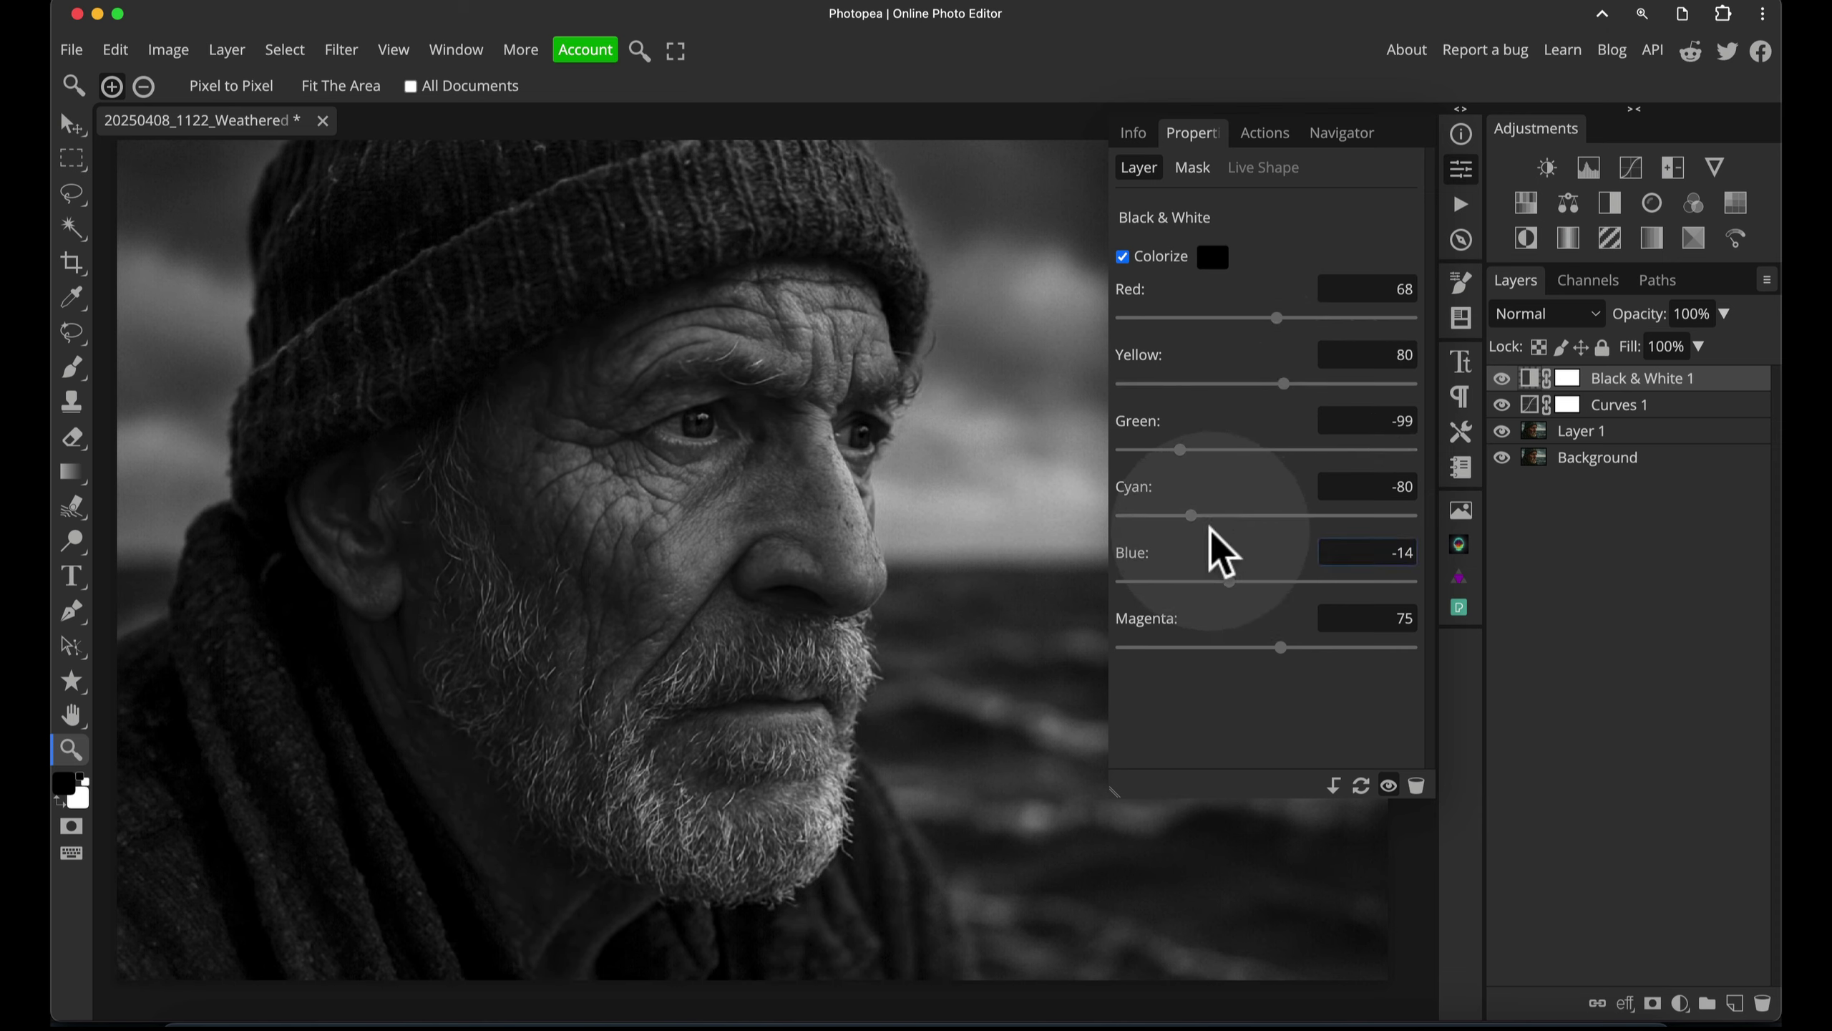
pyautogui.moveTo(1191, 515); pyautogui.dragTo(1268, 534)
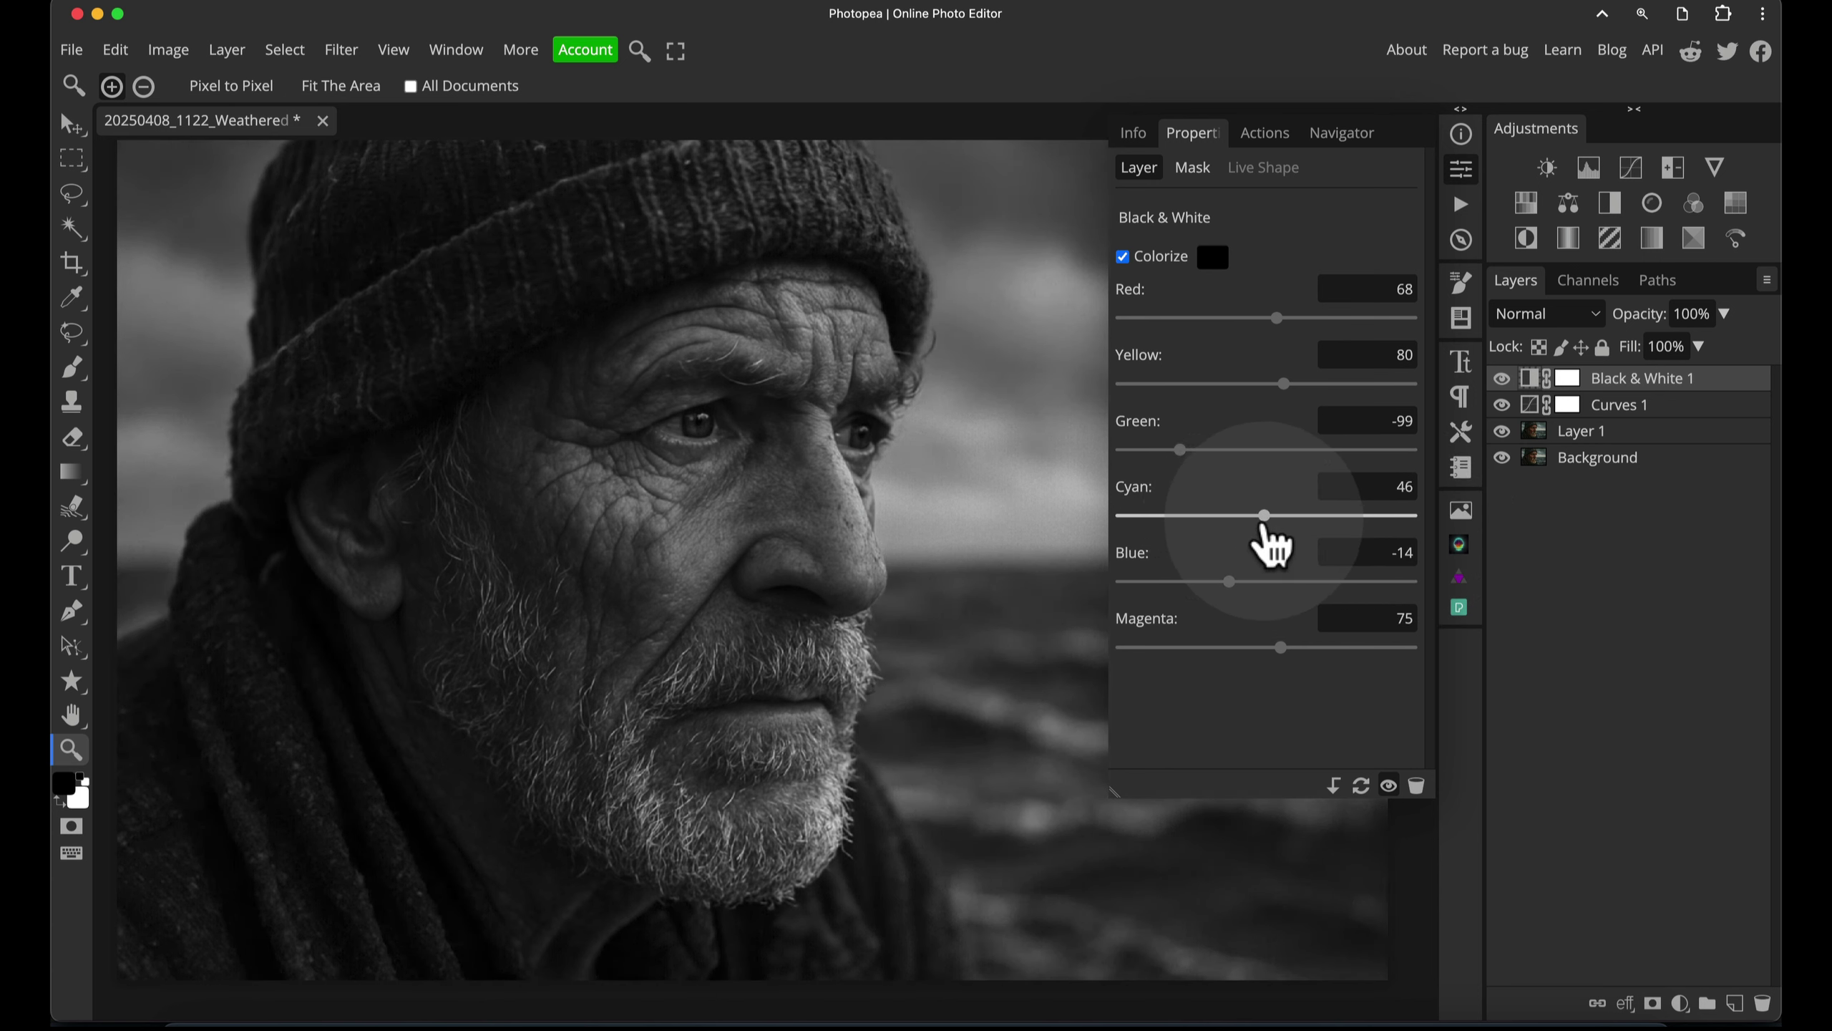
pyautogui.moveTo(1183, 474); pyautogui.dragTo(1273, 483)
pyautogui.moveTo(1228, 585); pyautogui.dragTo(1240, 585)
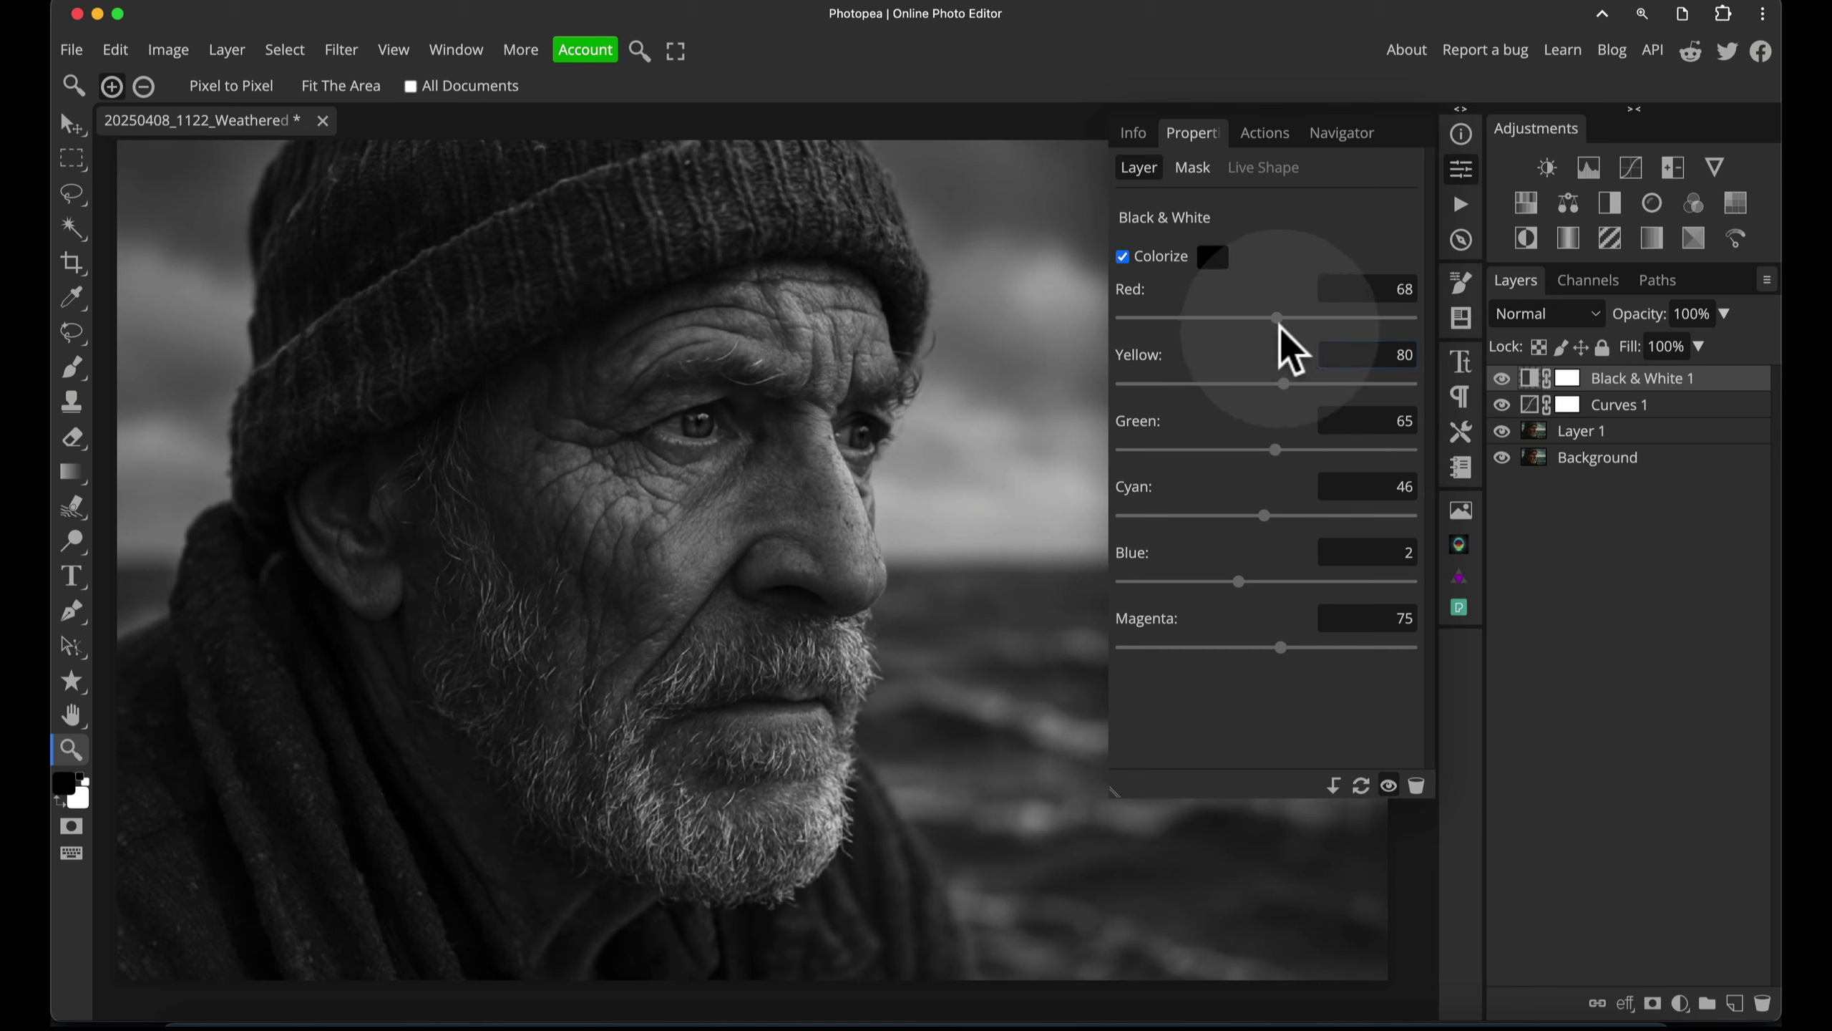
pyautogui.moveTo(1278, 319); pyautogui.dragTo(1305, 319)
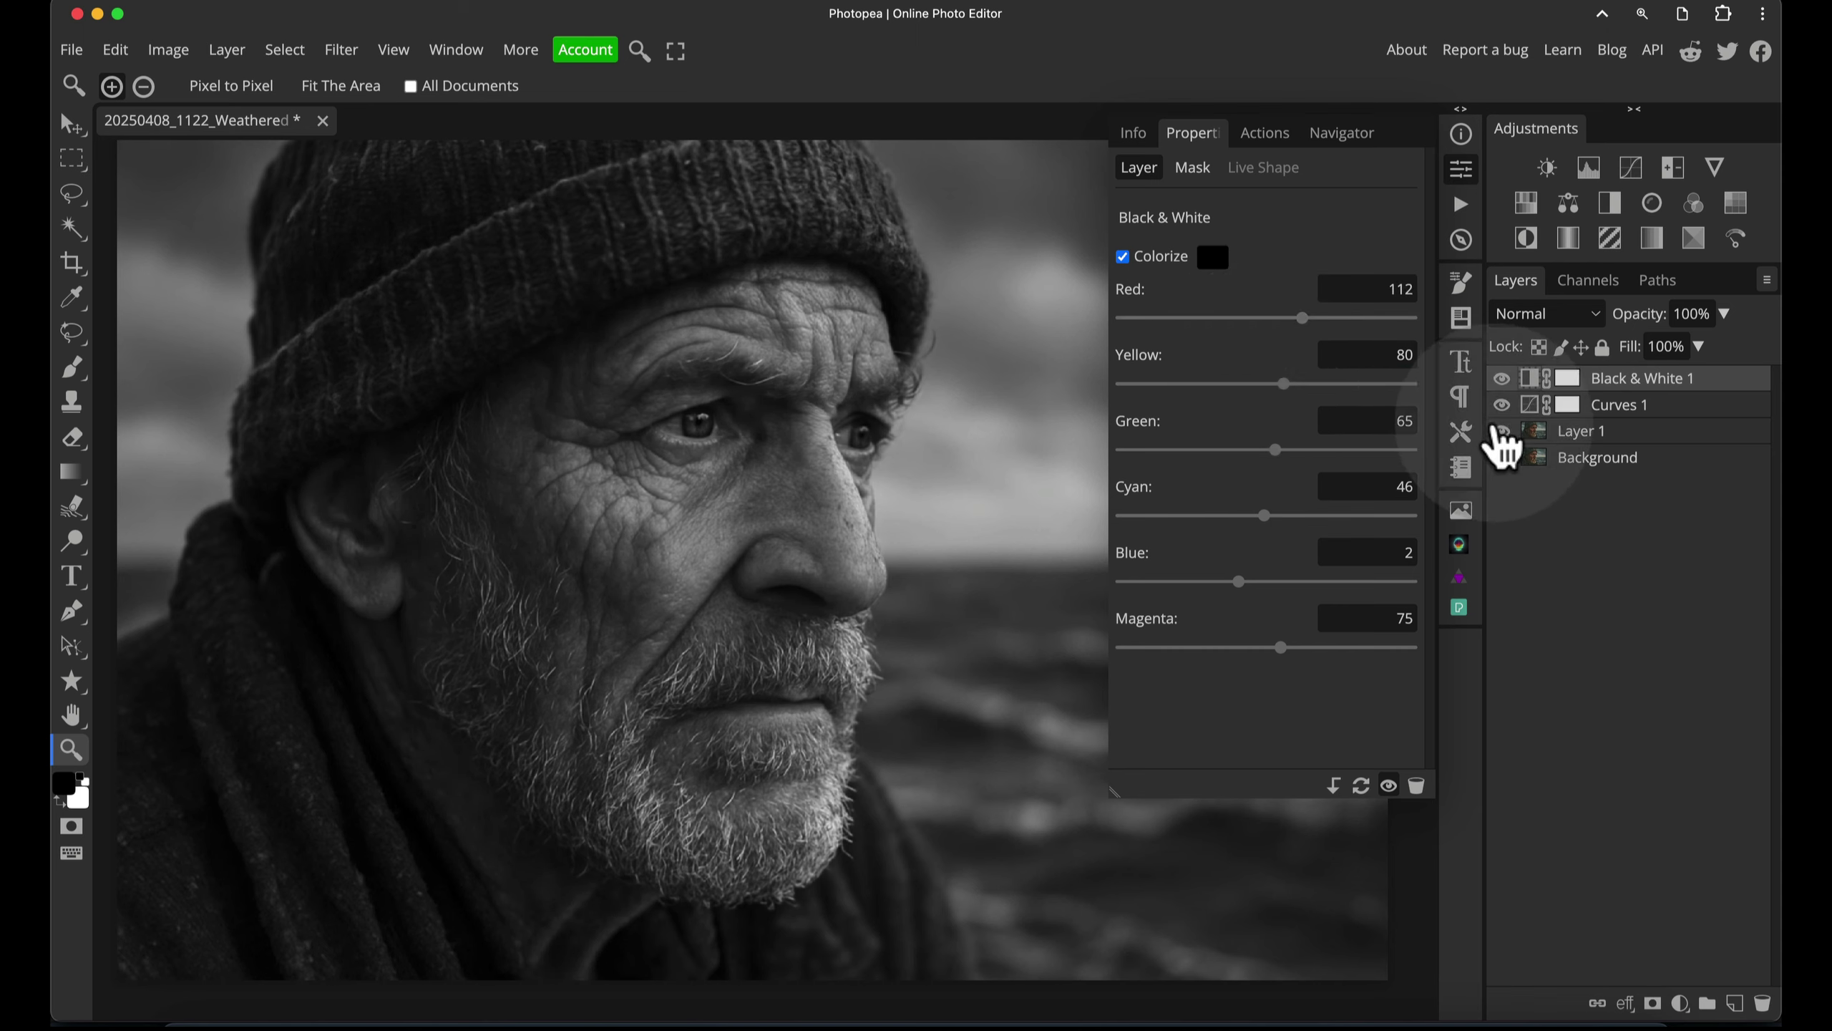
# - Shape a gentle S-curve in the existing Curves adjustment, with points at about input 63, output 54 and input 165, output 178
pyautogui.click(1523, 406)
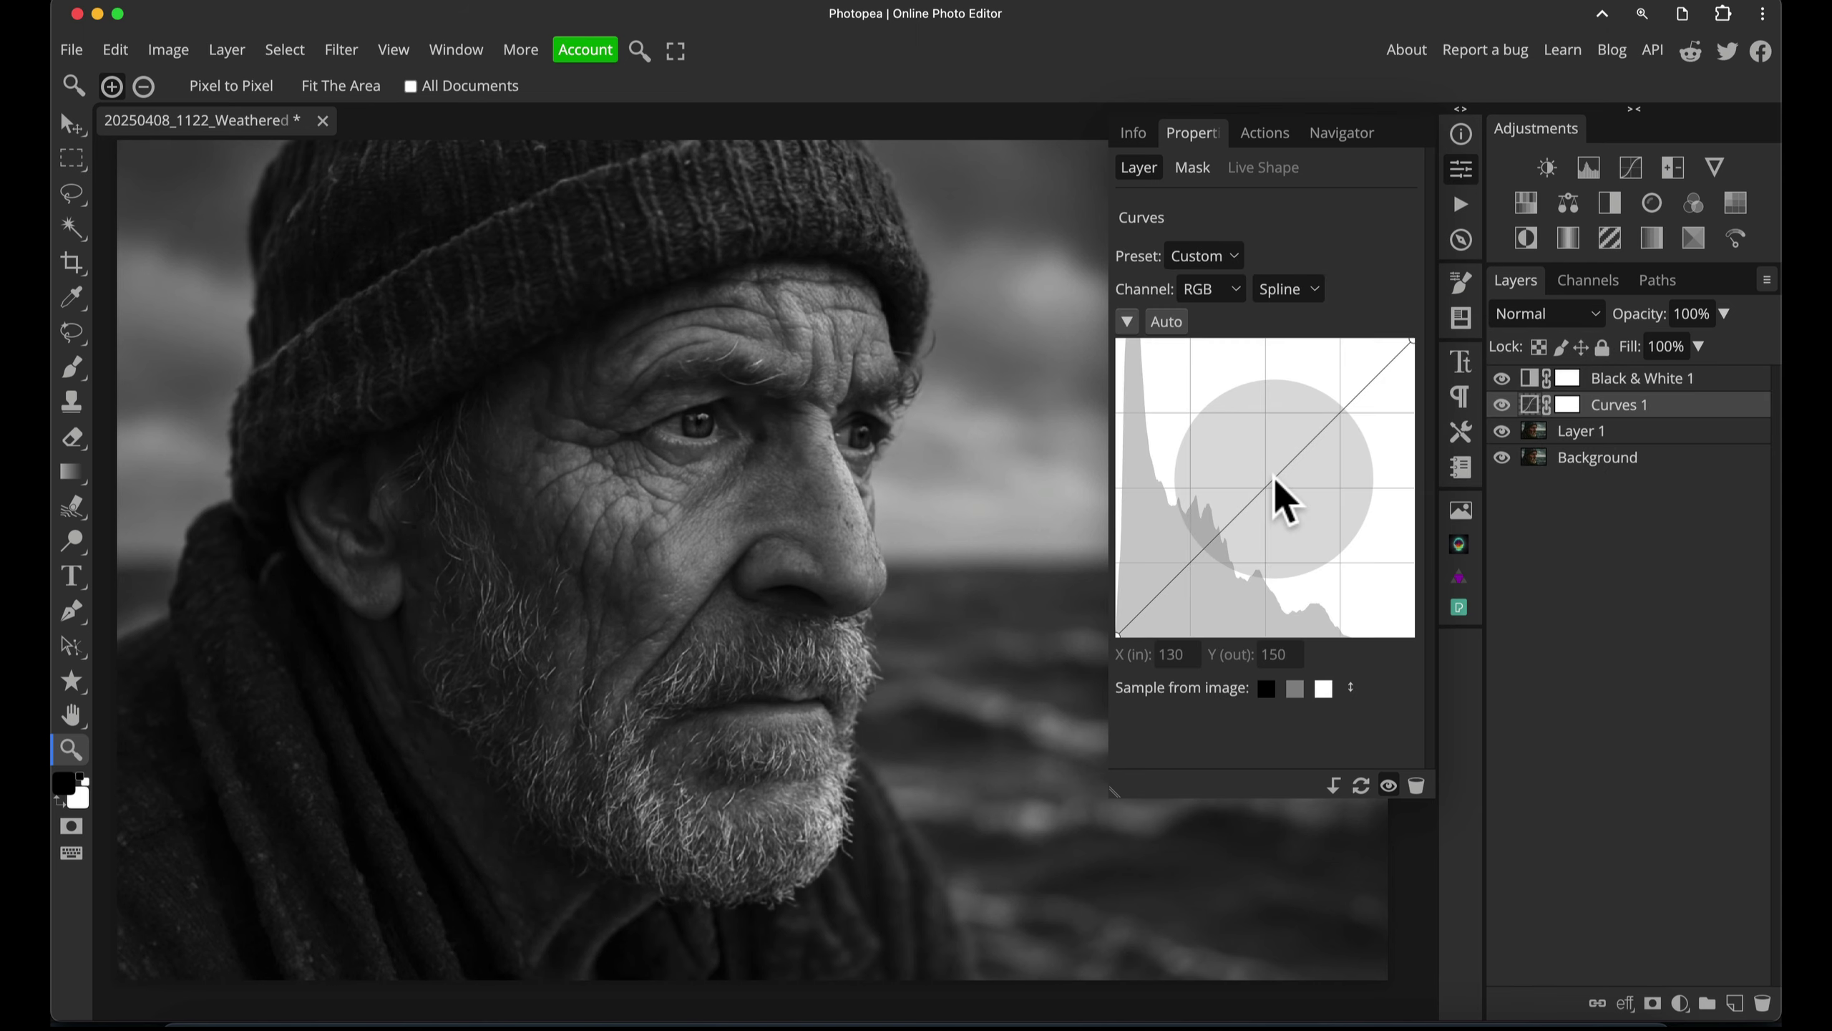
pyautogui.moveTo(1271, 477)
pyautogui.mouseDown()
pyautogui.moveTo(1280, 501)
pyautogui.moveTo(1295, 452)
pyautogui.mouseUp()
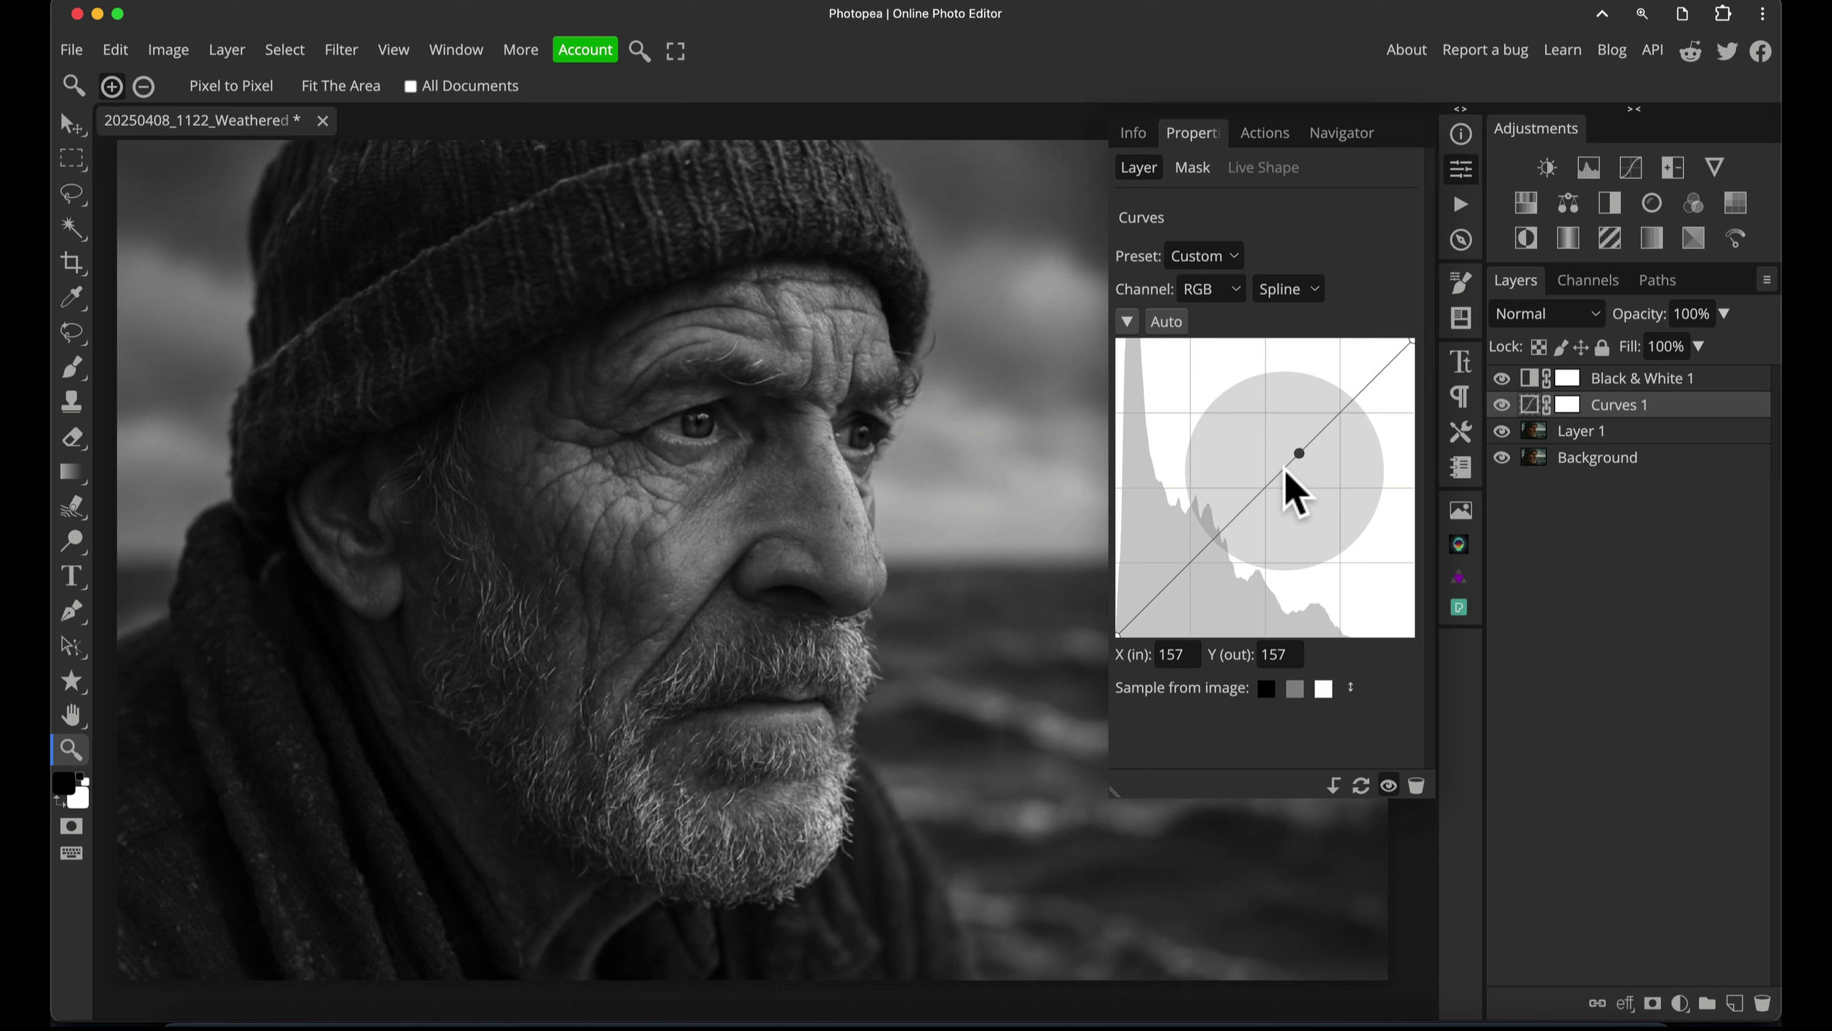
pyautogui.click(1186, 567)
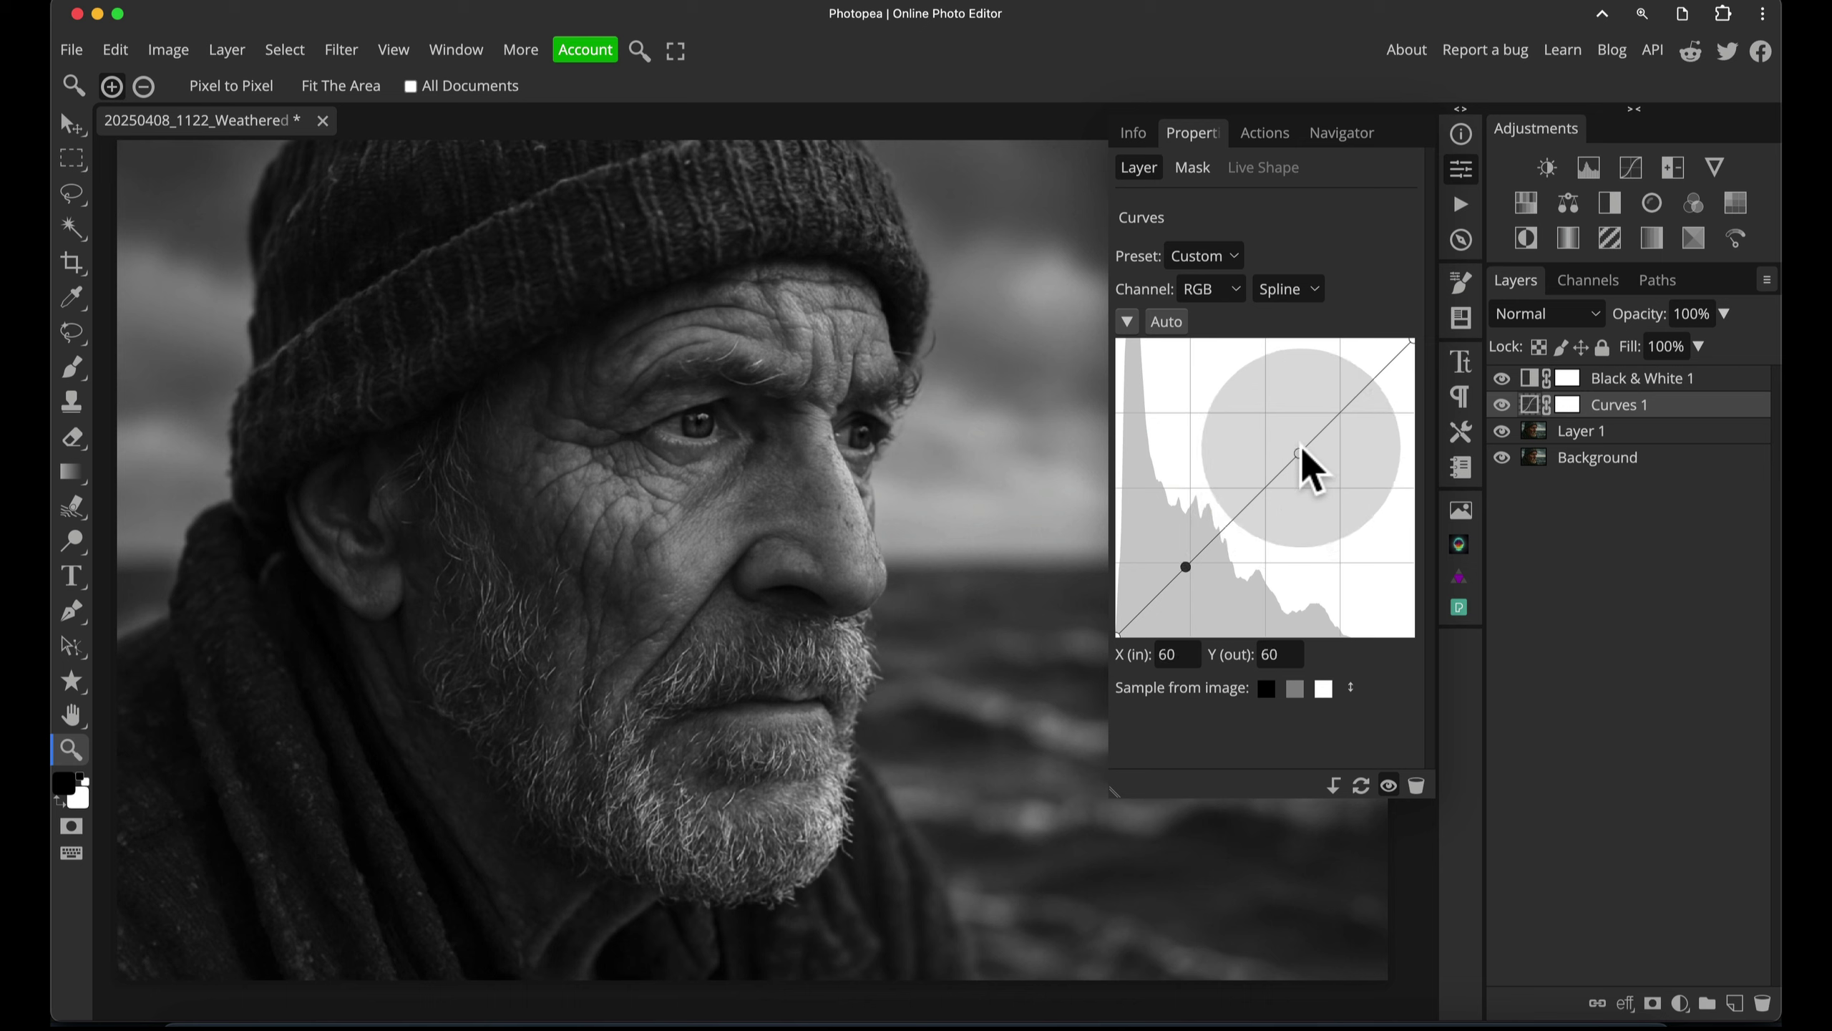
pyautogui.moveTo(1299, 452); pyautogui.dragTo(1309, 441)
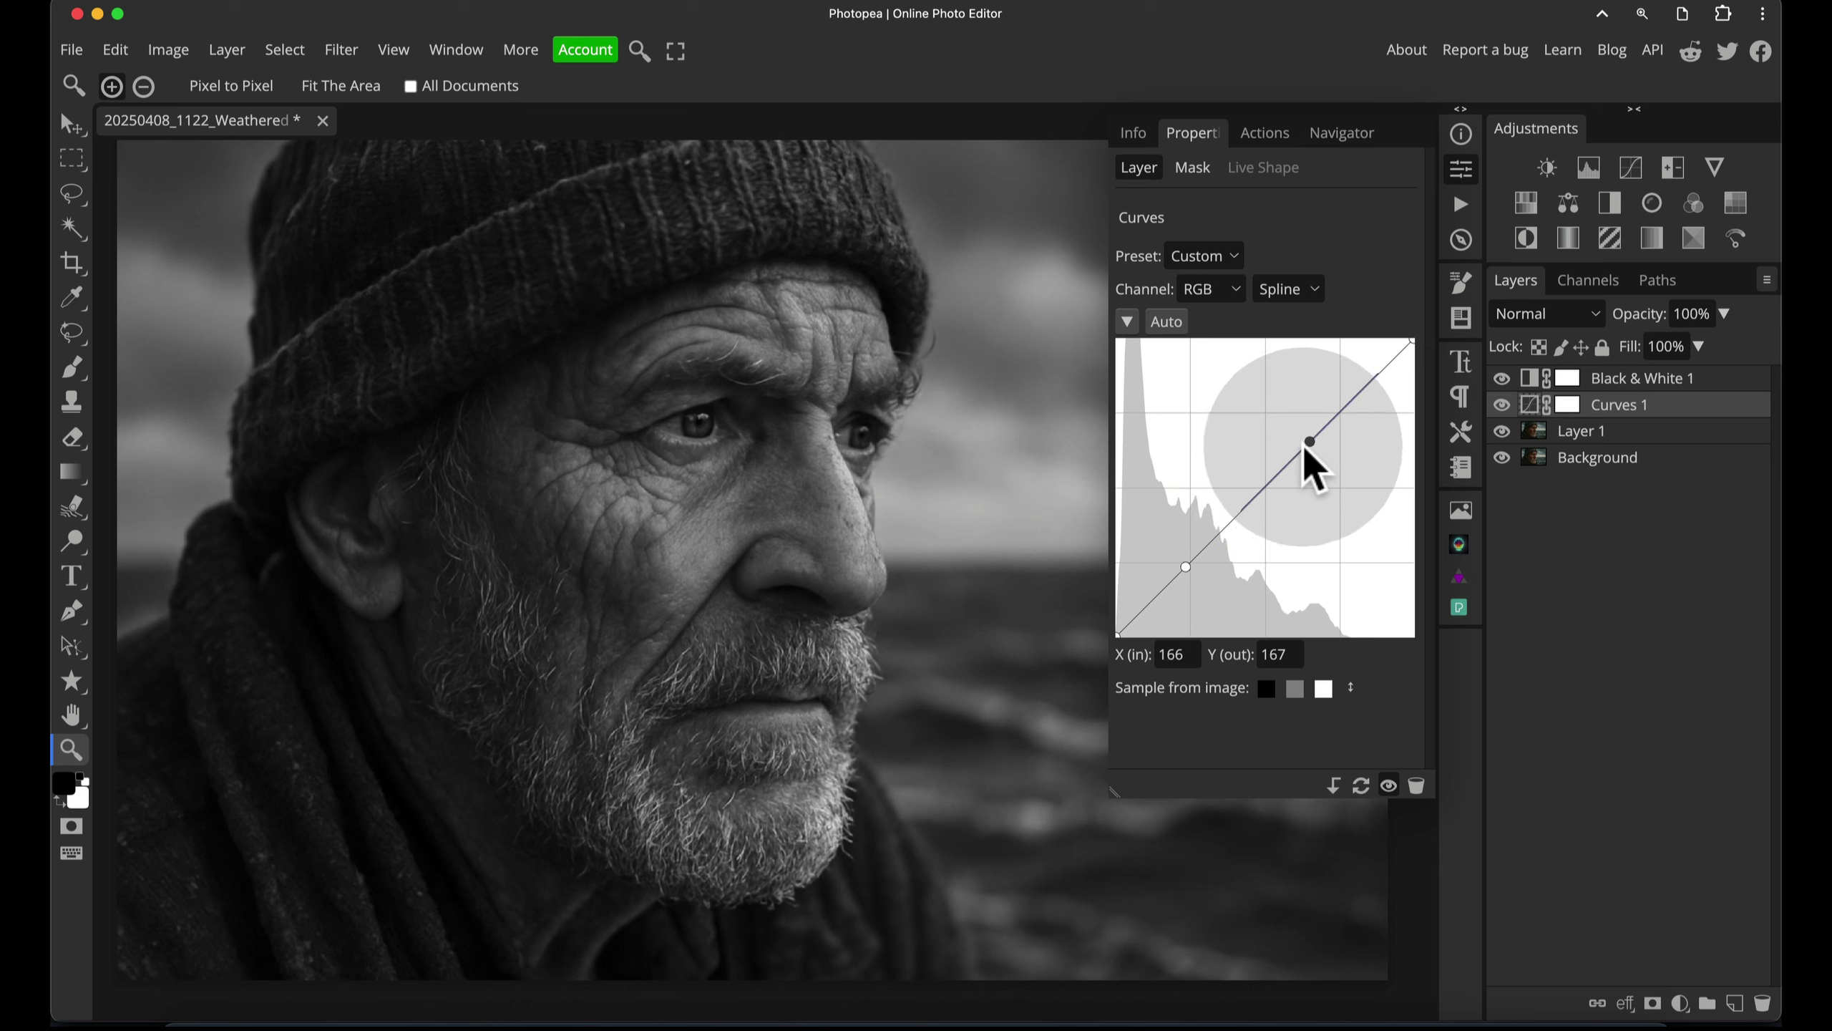
pyautogui.moveTo(1185, 562); pyautogui.dragTo(1190, 572)
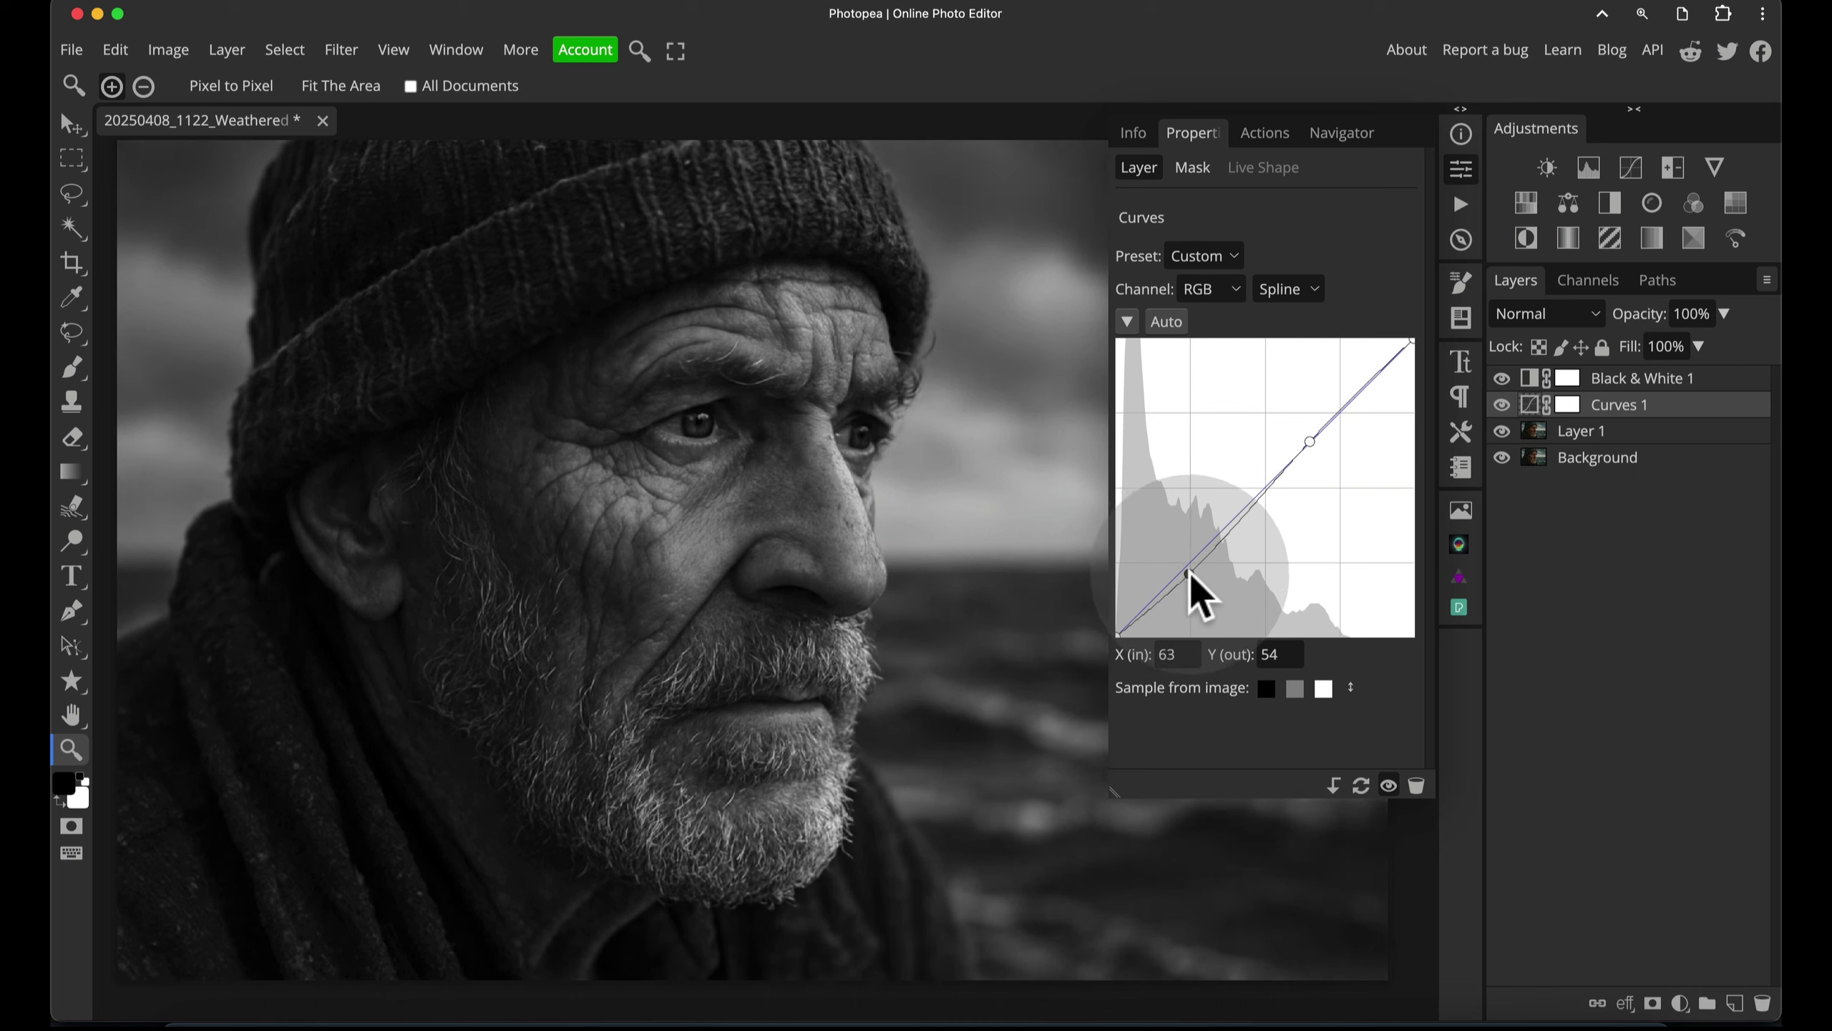
pyautogui.moveTo(1307, 440); pyautogui.dragTo(1308, 424)
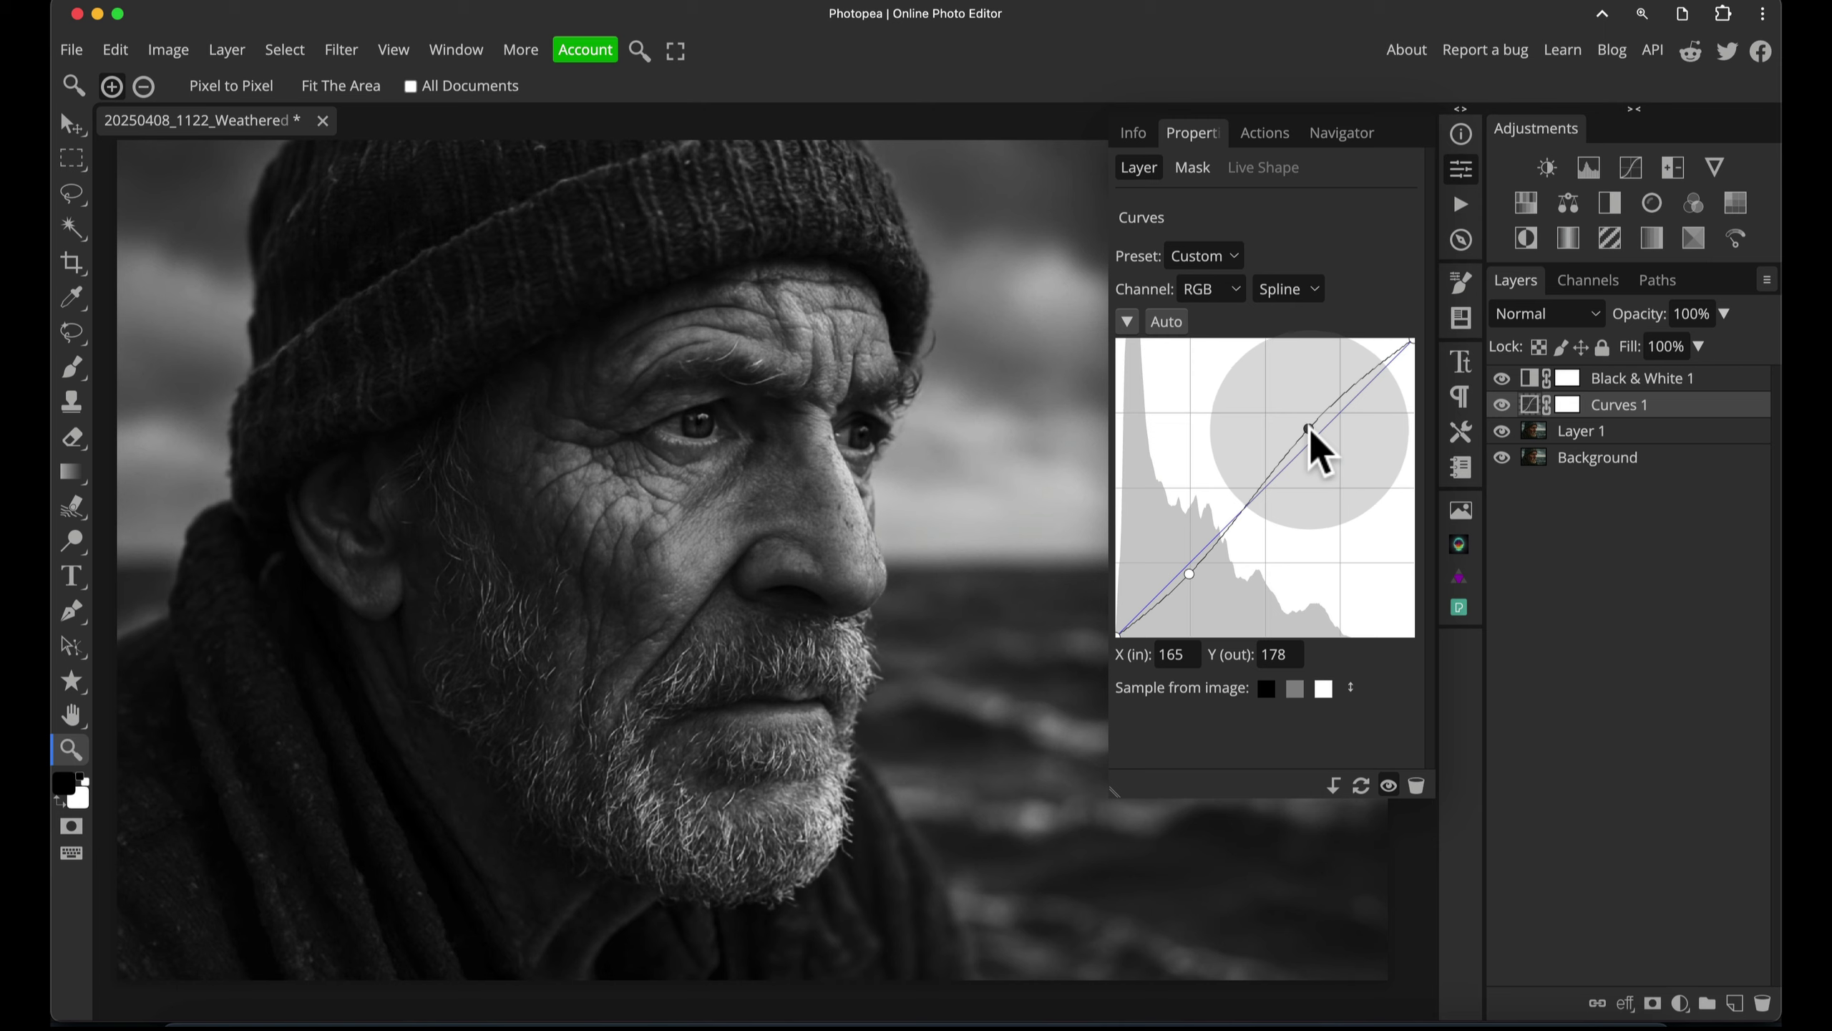
# - Delete the Curves adjustment beneath the Black & White layer and add a new Curves adjustment above Black & White
pyautogui.press('BackSpace')
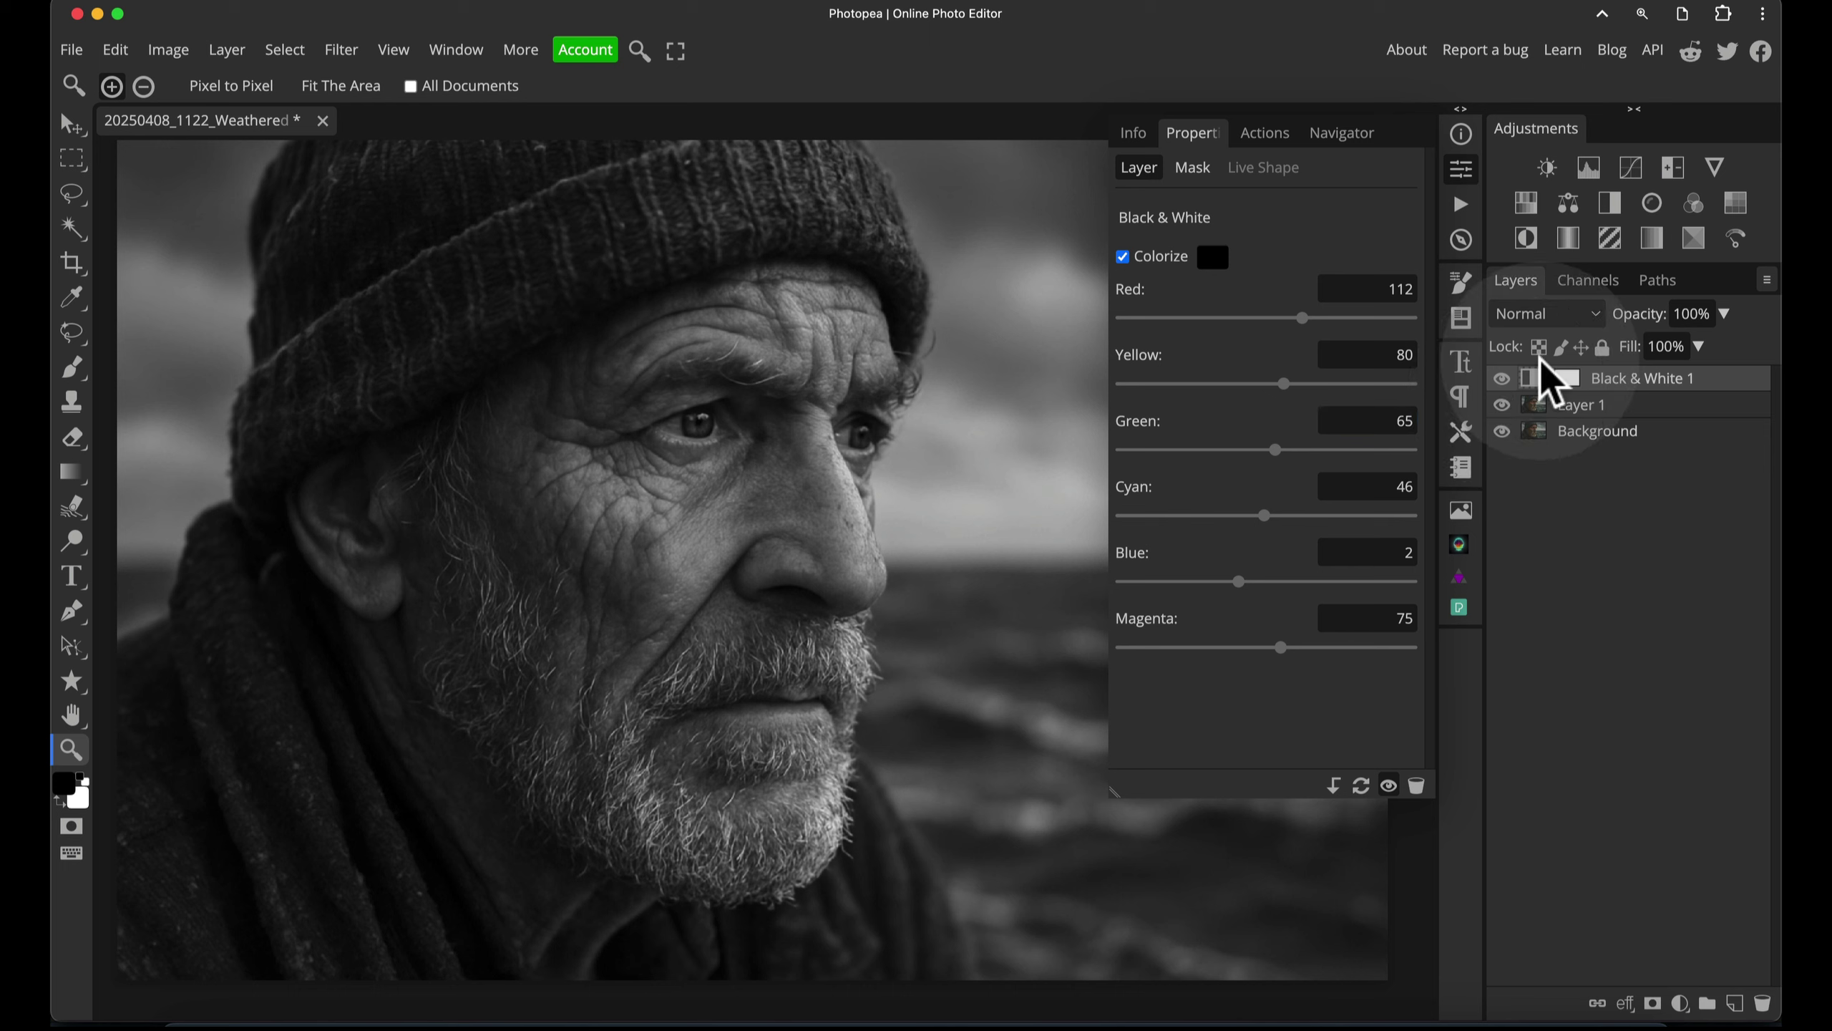
pyautogui.click(1632, 168)
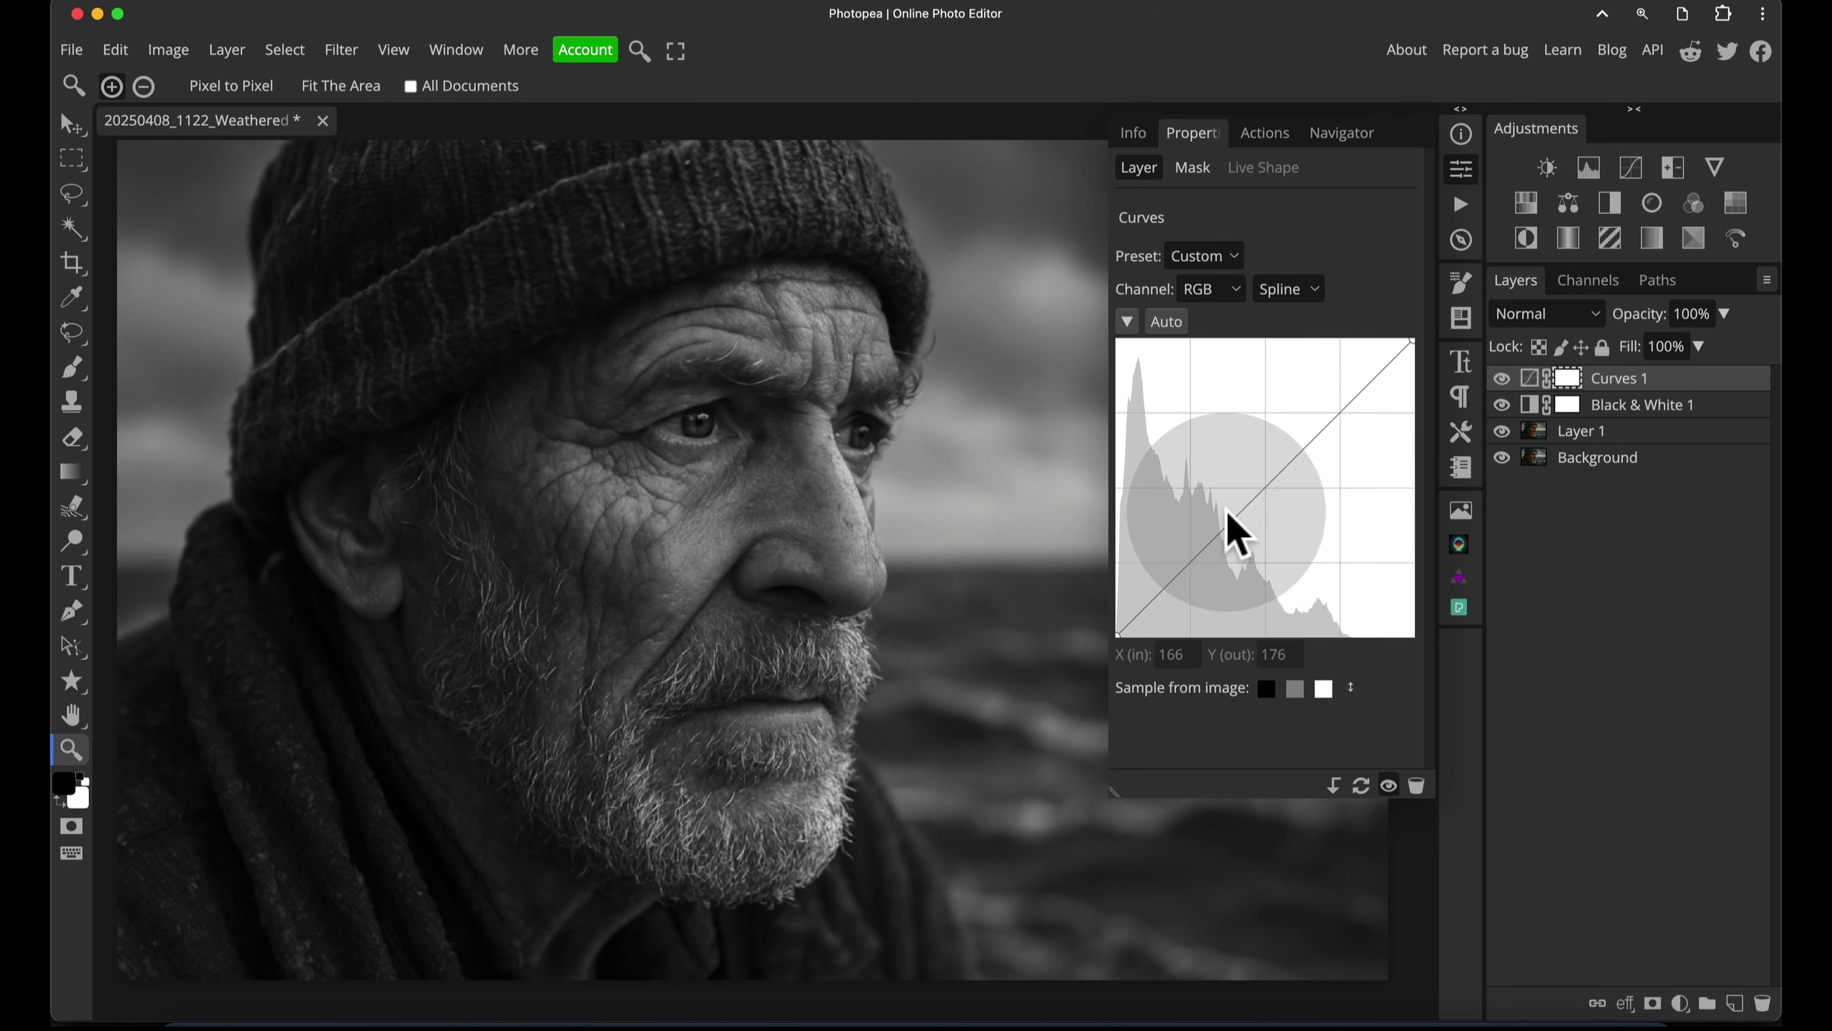
# - Try raising the new curve's black point to output 17, and return it to output 0
pyautogui.click(1116, 632)
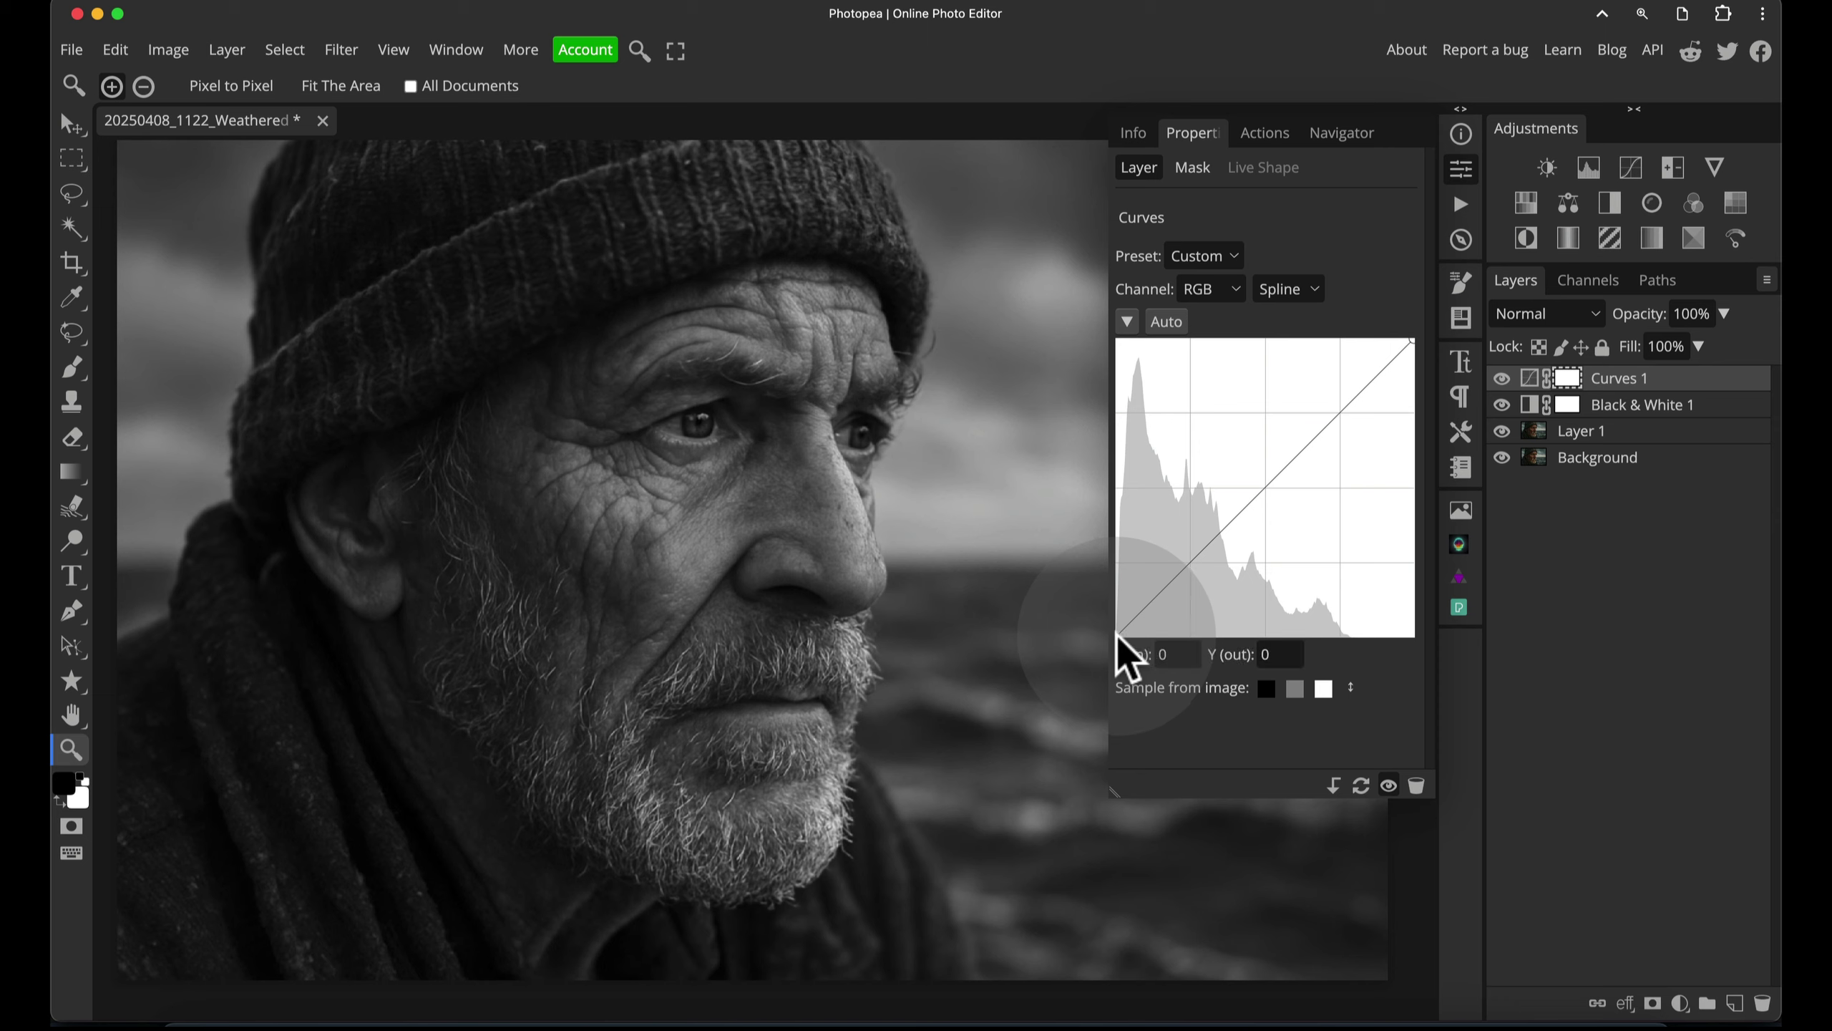
pyautogui.moveTo(1114, 634); pyautogui.dragTo(1105, 618)
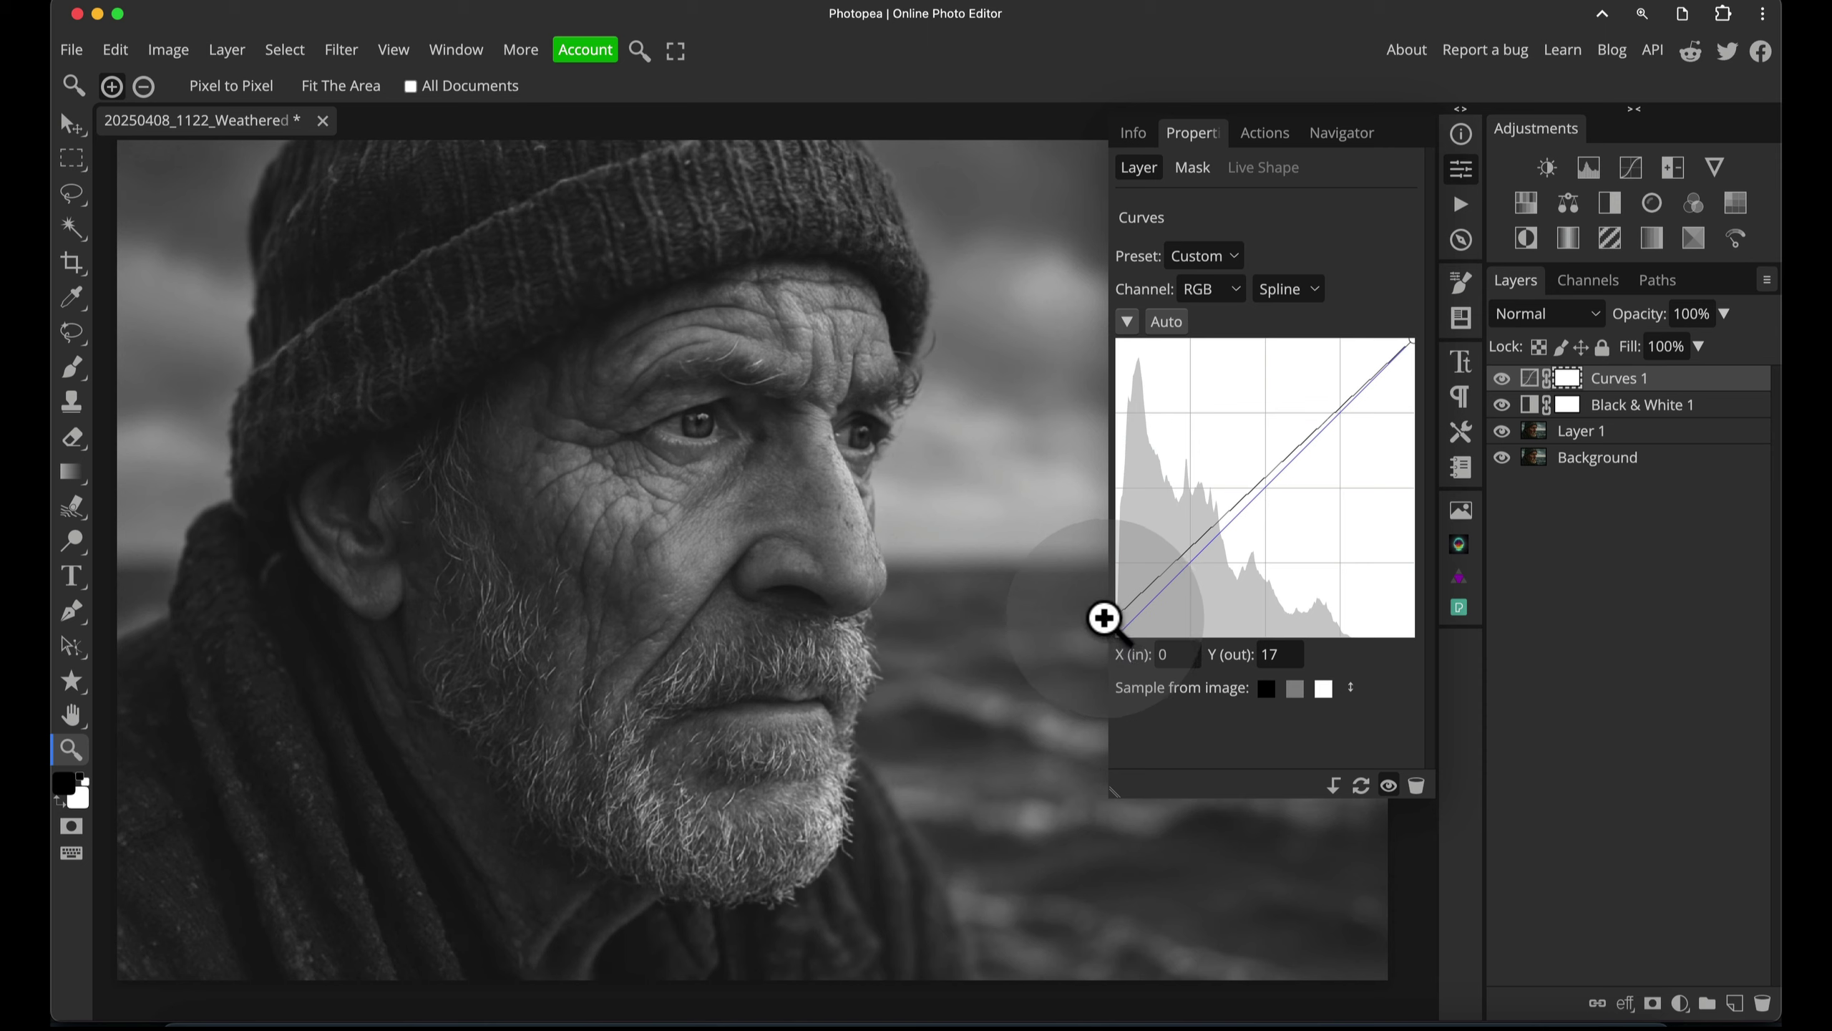
pyautogui.moveTo(1100, 618); pyautogui.dragTo(1099, 640)
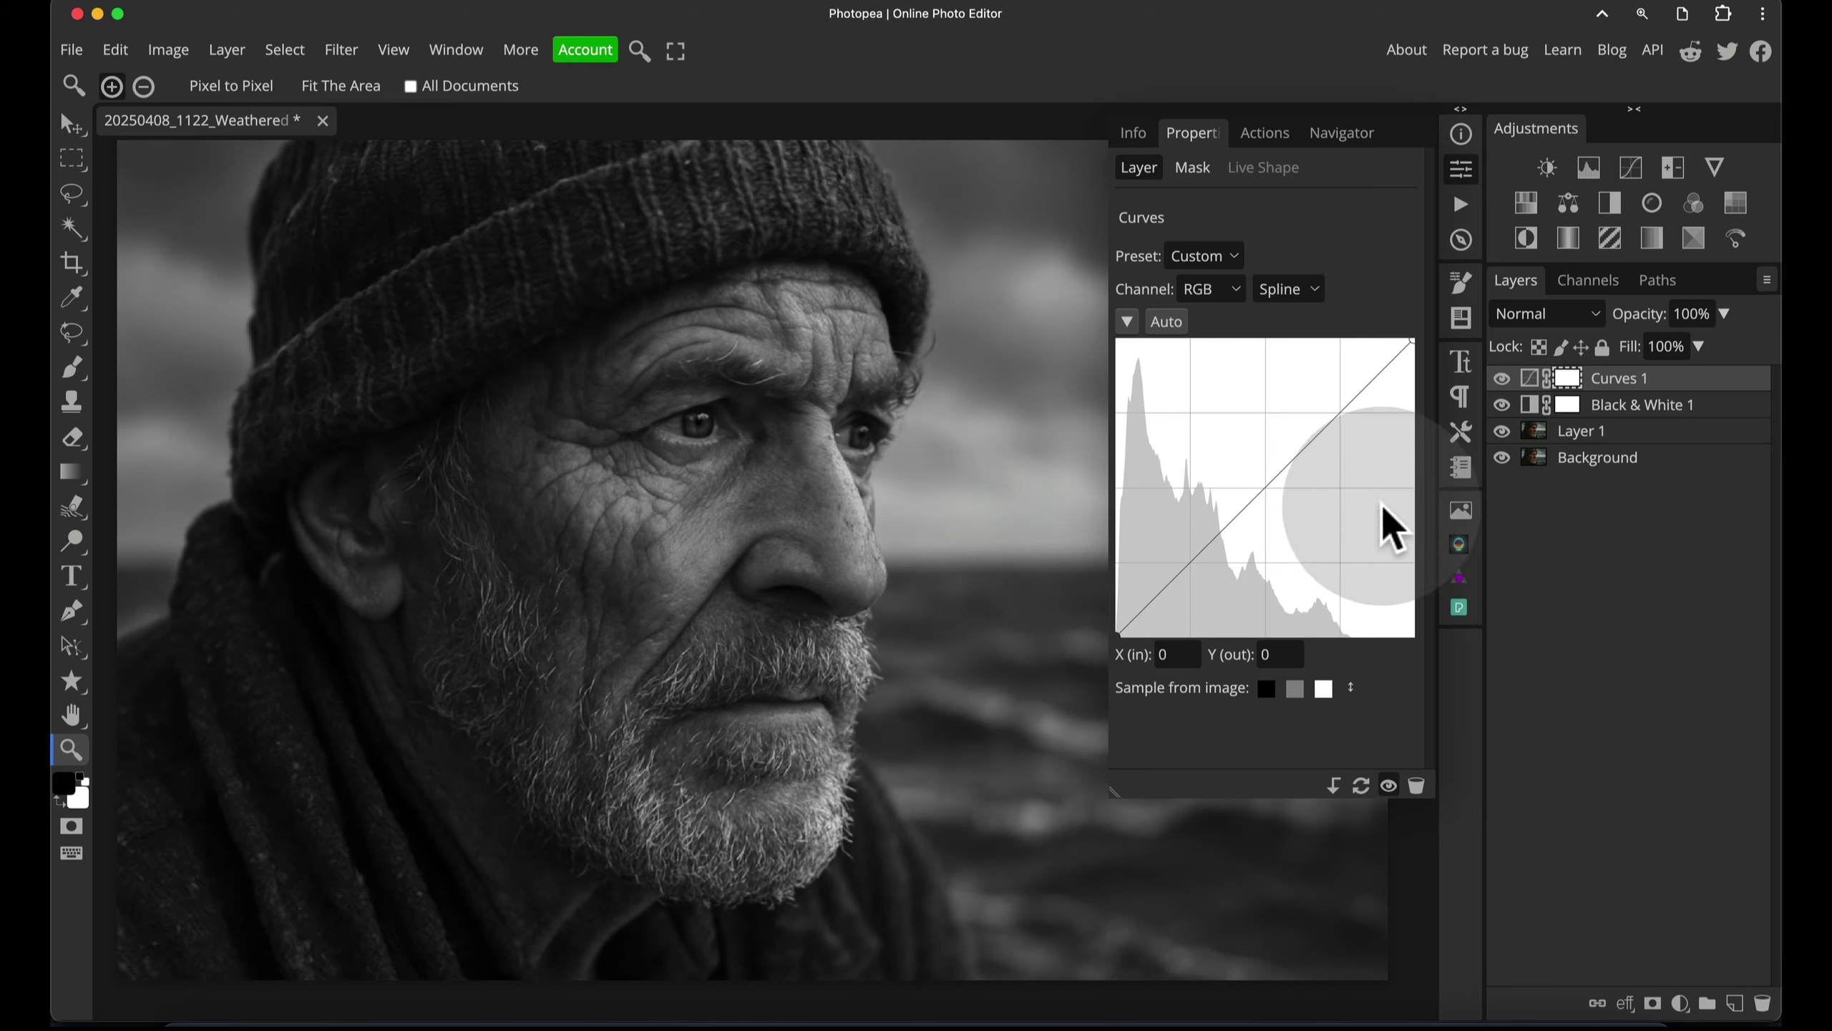